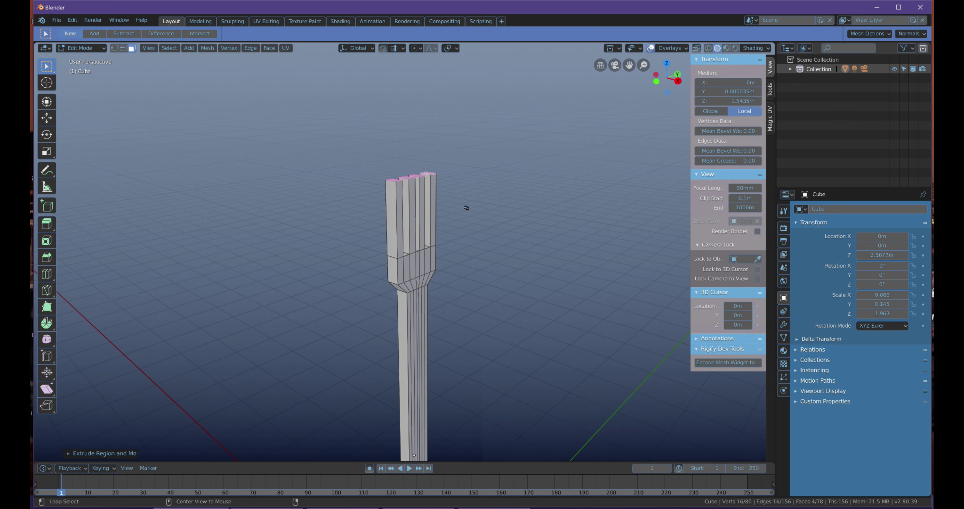
# - Scale the four tine tips together to about 0.81 so the tines converge slightly
pyautogui.scroll(-1, 445, 186)
pyautogui.keyDown('shift'); pyautogui.moveTo(418, 218); pyautogui.dragTo(485, 265, button='middle'); pyautogui.keyUp('shift')
pyautogui.scroll(4, 479, 144)
pyautogui.moveTo(428, 202); pyautogui.dragTo(380, 208, button='middle')
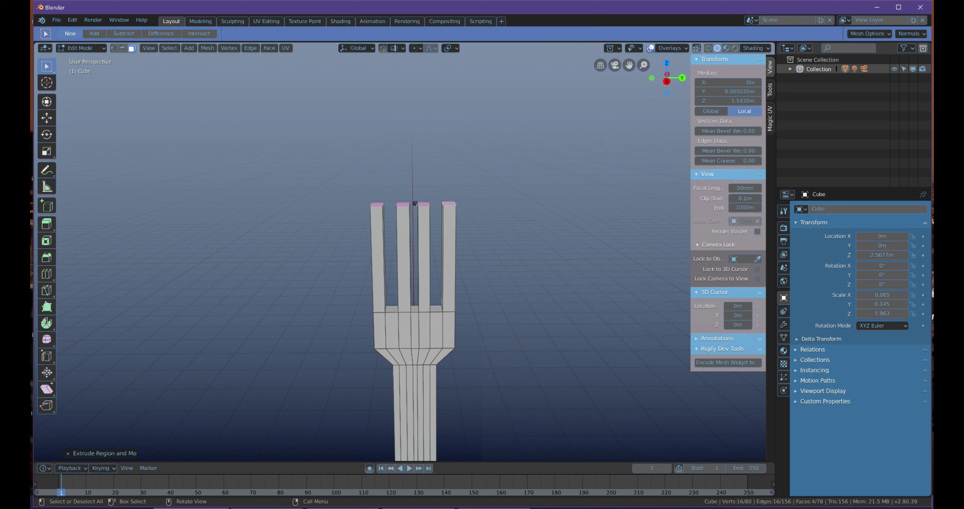
pyautogui.press('s')
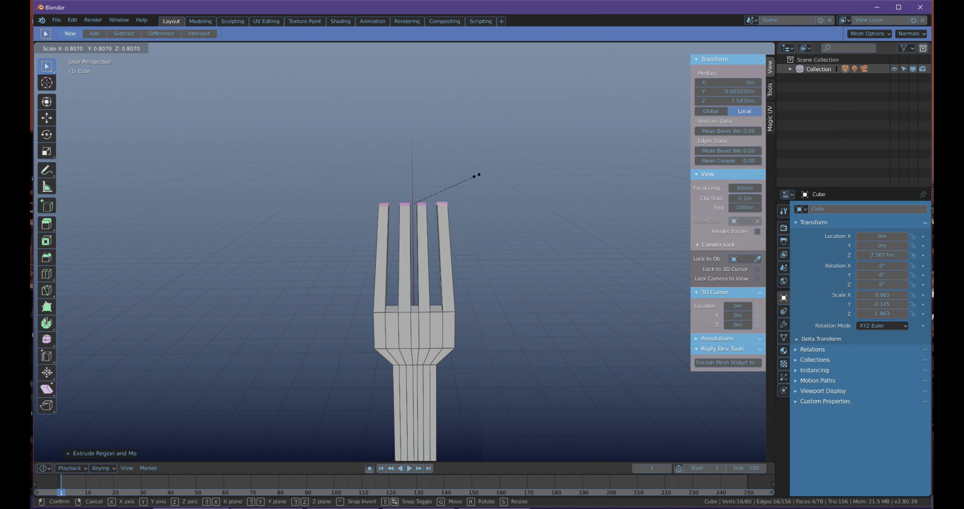
pyautogui.click(477, 176)
pyautogui.keyDown('ctrl'); pyautogui.moveTo(490, 190); pyautogui.dragTo(441, 155, button='middle'); pyautogui.keyUp('ctrl')
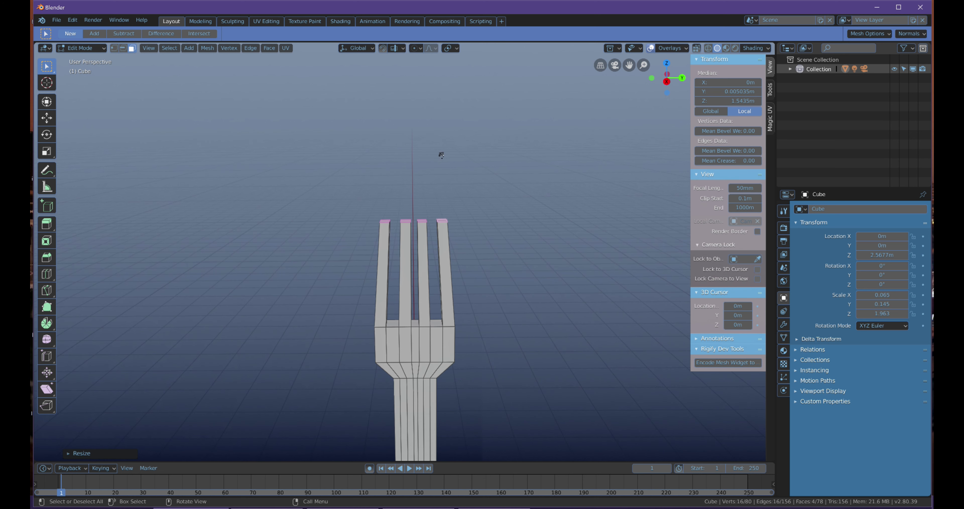
# - Set the pivot point to Individual Origins and scale each tine tip to about 0.51
pyautogui.click(452, 49)
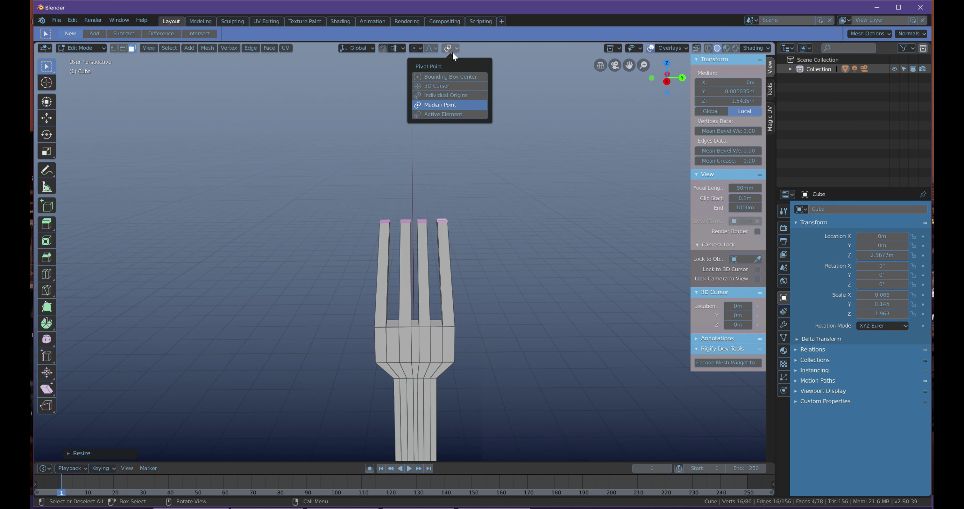
pyautogui.click(449, 95)
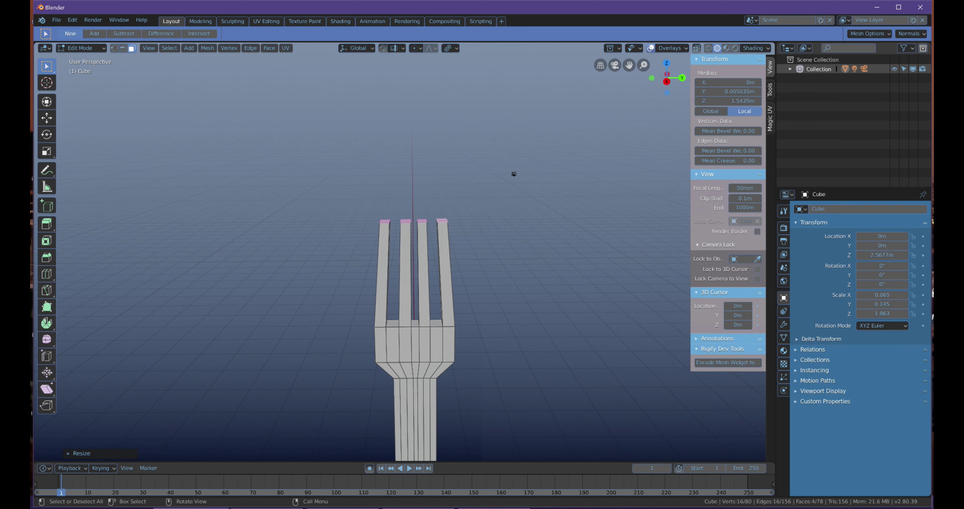
pyautogui.press('s')
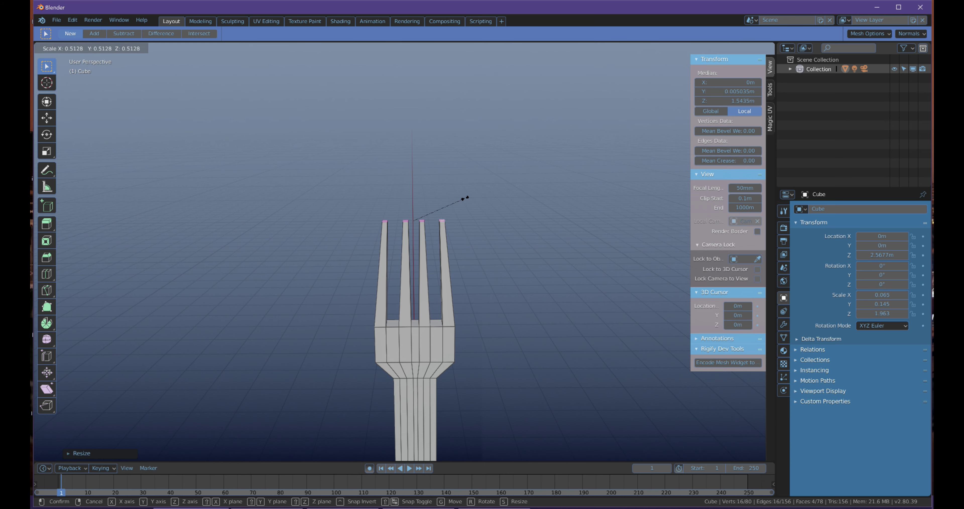
pyautogui.click(466, 198)
# - Add one loop cut around the middle of the fork's handle
pyautogui.moveTo(462, 200); pyautogui.dragTo(420, 273, button='middle')
pyautogui.hotkey('ctrl', 'r')
pyautogui.moveTo(420, 273); pyautogui.dragTo(447, 276)
pyautogui.moveTo(447, 276); pyautogui.dragTo(485, 271, button='middle')
pyautogui.press('s')
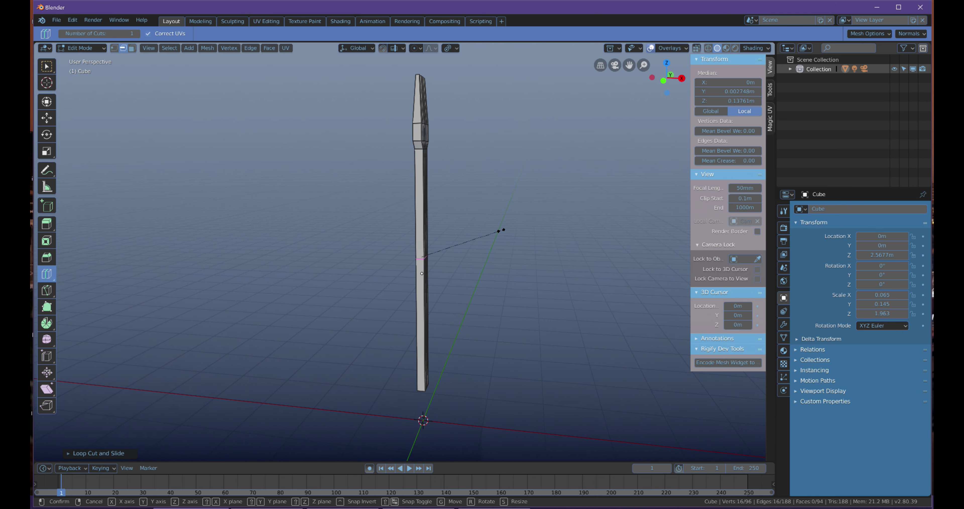
pyautogui.rightClick(490, 238)
# - Scale the handle's middle edge loop to about 0.84 along the Y axis
pyautogui.moveTo(491, 240); pyautogui.dragTo(436, 246, button='middle')
pyautogui.press('s')
pyautogui.press('y')
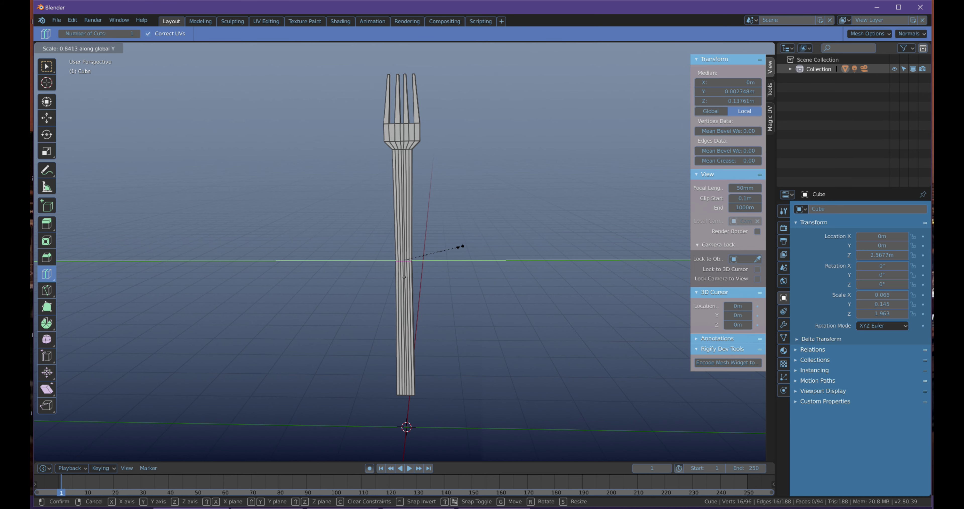
pyautogui.click(460, 246)
# - Select the bottom end of the handle and widen it by scaling along the Y axis
pyautogui.moveTo(451, 247)
pyautogui.keyDown('shift'); pyautogui.mouseDown(button='middle')
pyautogui.moveTo(459, 264)
pyautogui.moveTo(462, 252)
pyautogui.mouseUp(button='middle'); pyautogui.keyUp('shift')
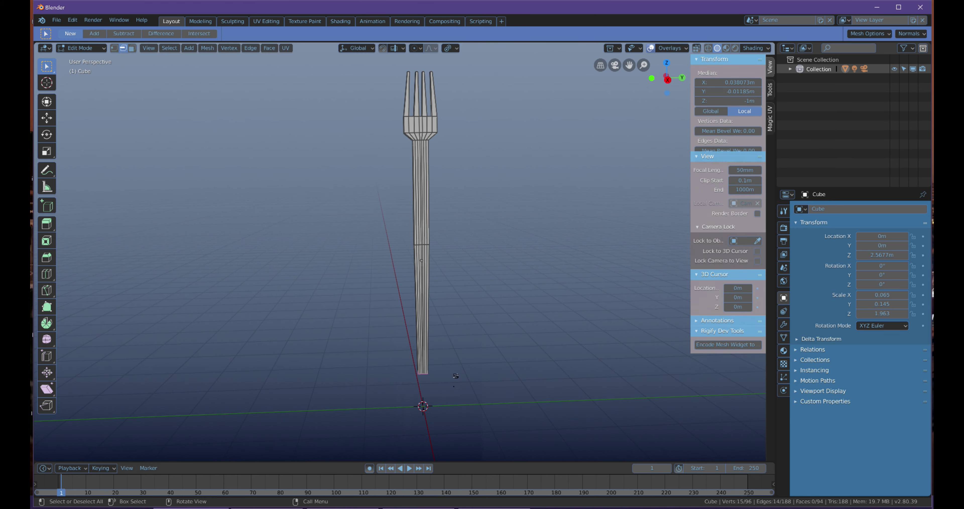
pyautogui.moveTo(456, 376); pyautogui.dragTo(440, 355, button='middle')
pyautogui.moveTo(376, 365); pyautogui.dragTo(424, 361)
pyautogui.moveTo(424, 361); pyautogui.dragTo(398, 374, button='middle')
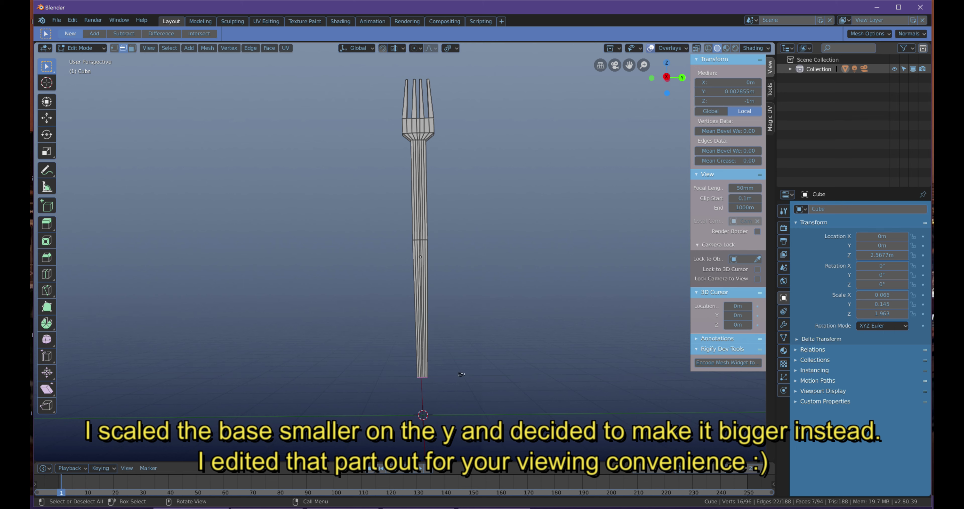
pyautogui.press('s')
pyautogui.press('y')
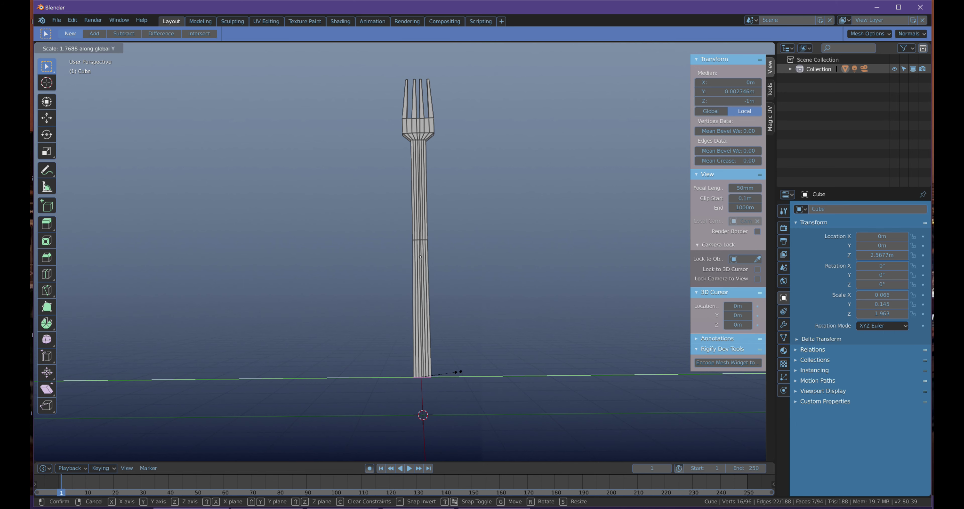
pyautogui.click(468, 371)
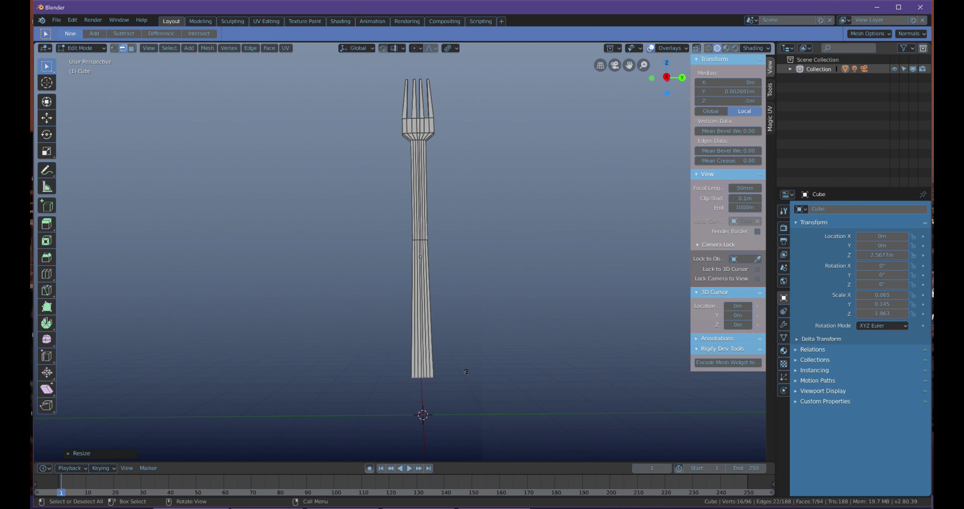
# - Shorten the handle by moving its bottom end up along Z to about -0.805 m local
pyautogui.keyDown('shift'); pyautogui.moveTo(420, 399); pyautogui.dragTo(421, 437, button='middle'); pyautogui.keyUp('shift')
pyautogui.click(47, 118)
pyautogui.moveTo(461, 335); pyautogui.dragTo(422, 368, button='middle')
pyautogui.moveTo(423, 369); pyautogui.dragTo(432, 350)
# - Select the handle's middle edge loop and move it down along Z, close to the flared bottom end
pyautogui.moveTo(459, 286); pyautogui.dragTo(419, 243, button='middle')
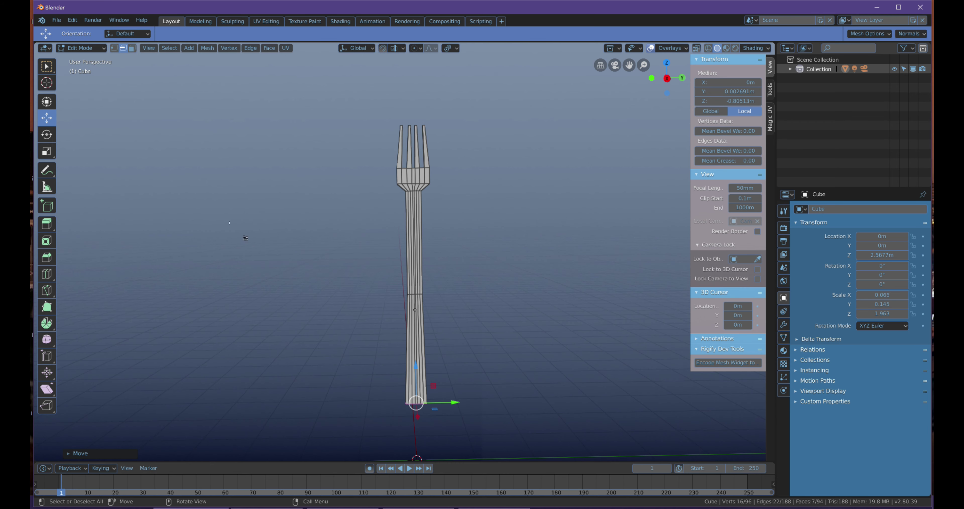
pyautogui.hotkey('alt', 'a')
pyautogui.press('b')
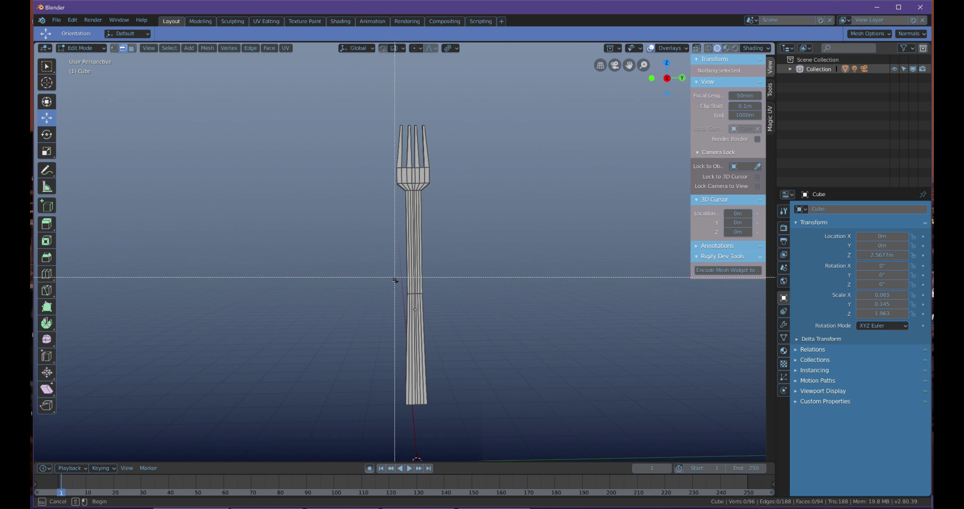
pyautogui.moveTo(395, 277); pyautogui.dragTo(434, 300)
pyautogui.moveTo(434, 300); pyautogui.dragTo(381, 267, button='middle')
pyautogui.press('b')
pyautogui.moveTo(382, 267); pyautogui.dragTo(431, 317)
pyautogui.moveTo(430, 318); pyautogui.dragTo(425, 272, button='middle')
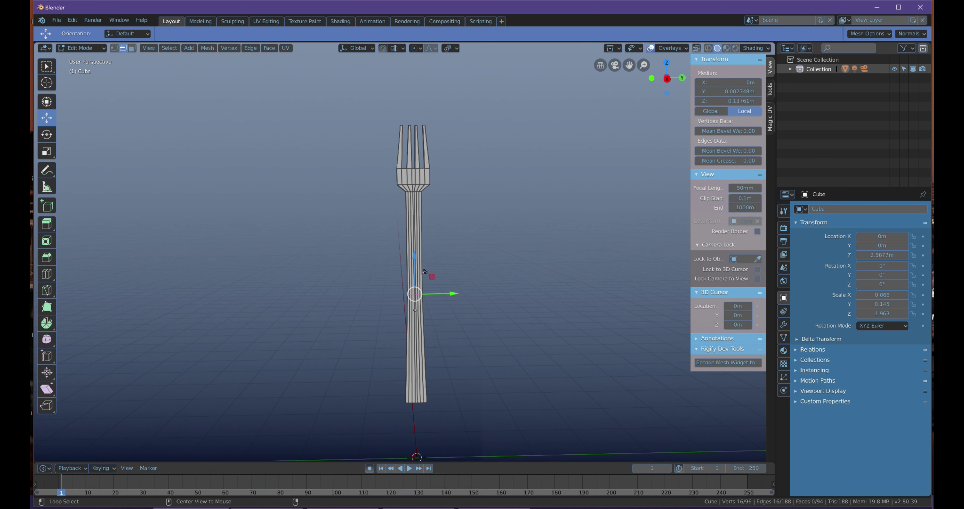
pyautogui.moveTo(416, 257); pyautogui.dragTo(405, 337)
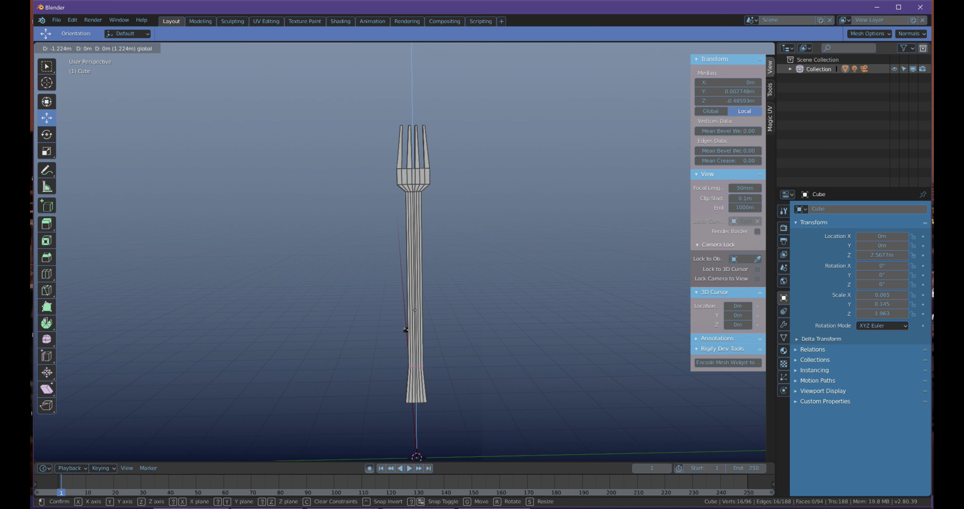
pyautogui.moveTo(409, 320); pyautogui.dragTo(408, 320)
# - Scale the lowered edge loop of the handle uniformly
pyautogui.moveTo(445, 281); pyautogui.dragTo(480, 232, button='middle')
pyautogui.press('s')
pyautogui.click(496, 275)
pyautogui.scroll(-1, 486, 281)
# - Select all faces of the fork and make the whole model thinner by scaling along the X axis
pyautogui.click(478, 232)
pyautogui.click(133, 49)
pyautogui.press('a')
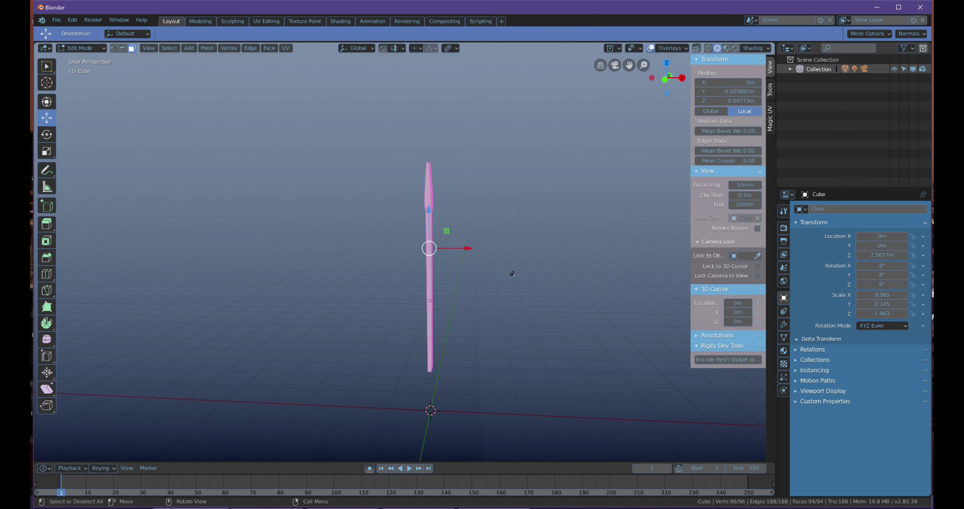
pyautogui.moveTo(512, 273); pyautogui.dragTo(466, 218, button='middle')
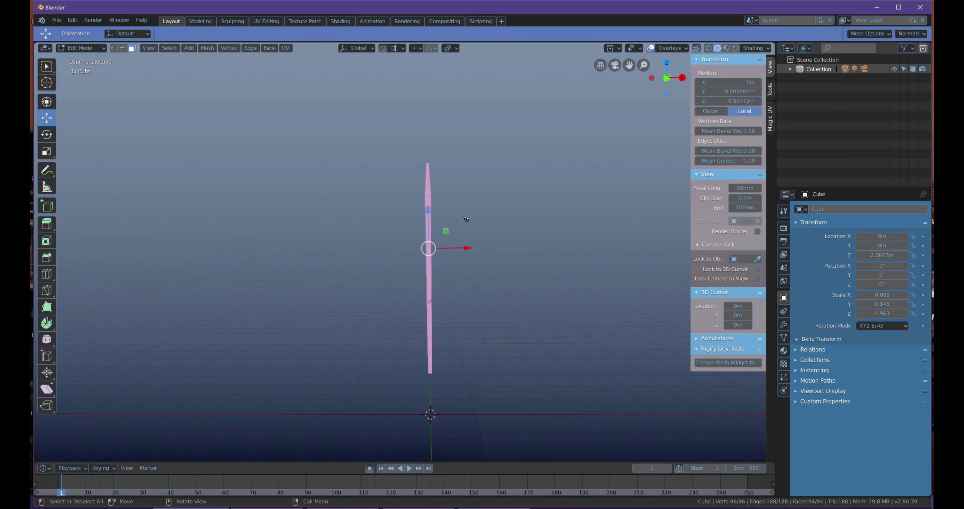
pyautogui.press('s')
pyautogui.press('x')
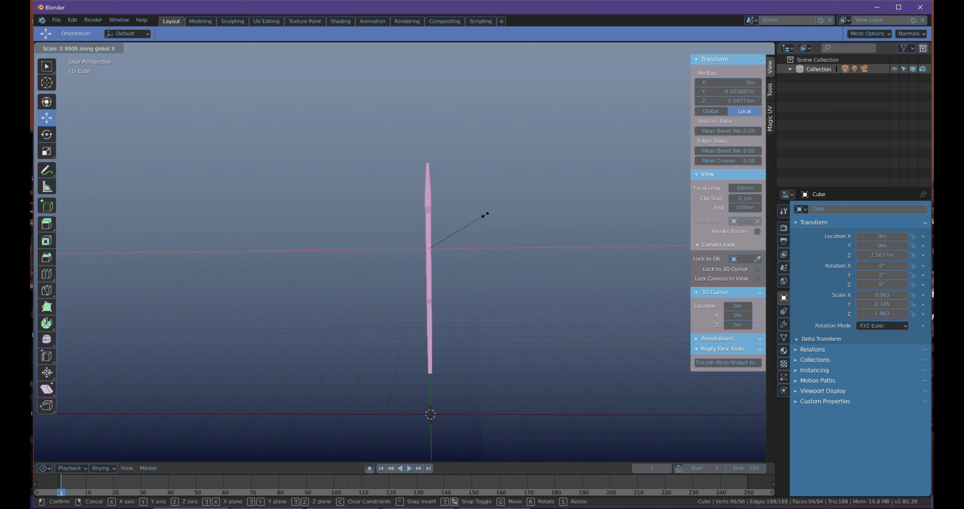
pyautogui.click(462, 218)
pyautogui.moveTo(461, 218); pyautogui.dragTo(460, 217, button='middle')
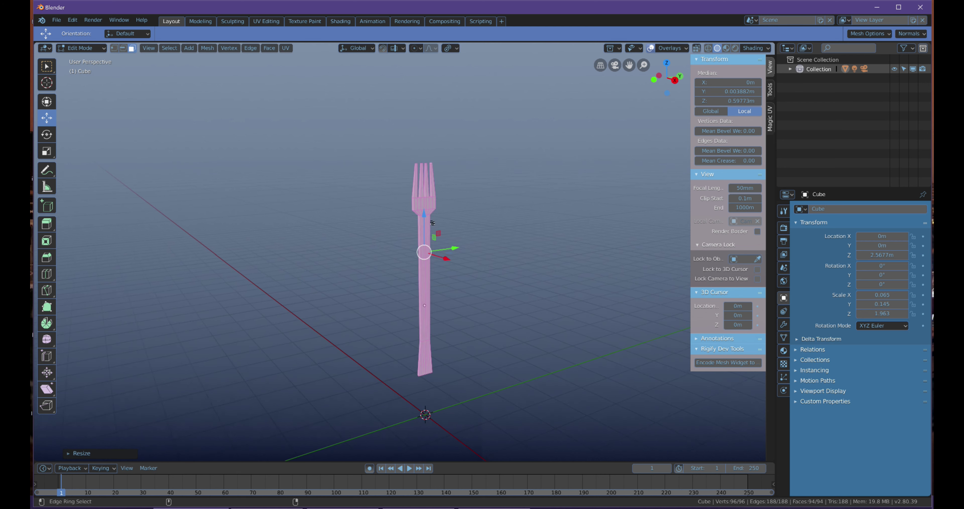
# - Add a loop cut around the handle and slide it up to just below the fork's neck
pyautogui.scroll(3, 526, 184)
pyautogui.moveTo(527, 184); pyautogui.dragTo(470, 250, button='middle')
pyautogui.hotkey('alt', 'a')
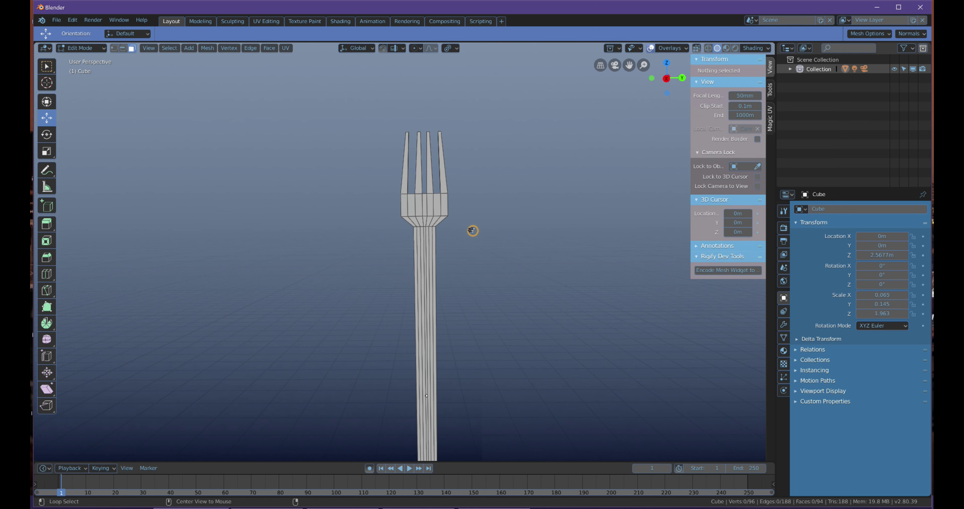
pyautogui.click(125, 47)
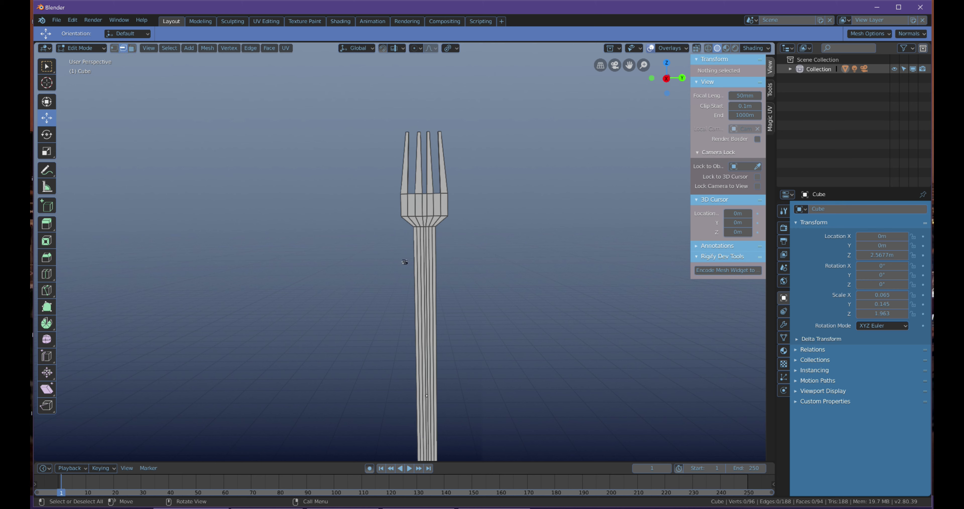
pyautogui.click(46, 274)
pyautogui.moveTo(430, 258); pyautogui.dragTo(445, 227)
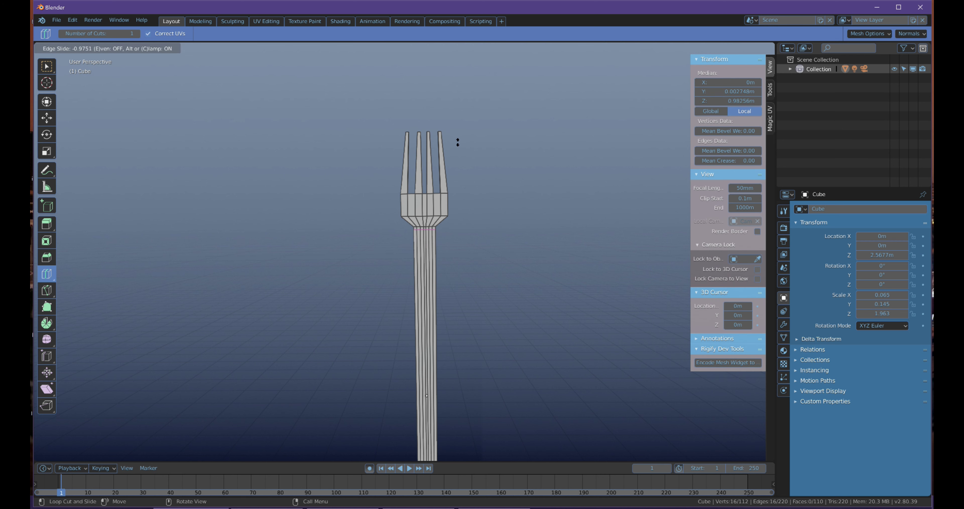
pyautogui.moveTo(457, 142); pyautogui.dragTo(458, 148)
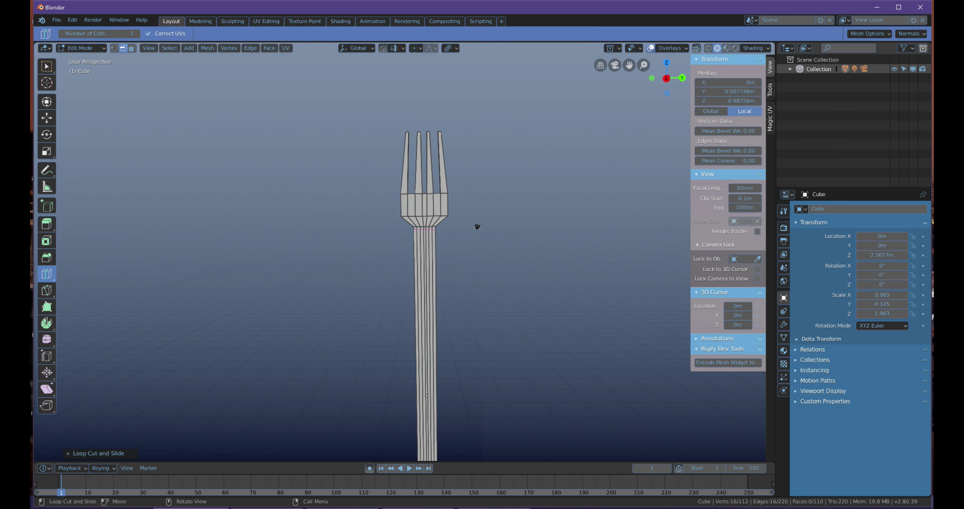
# - Scale the new loop below the neck uniformly to about 0.77 and along X to about 1.08
pyautogui.press('s')
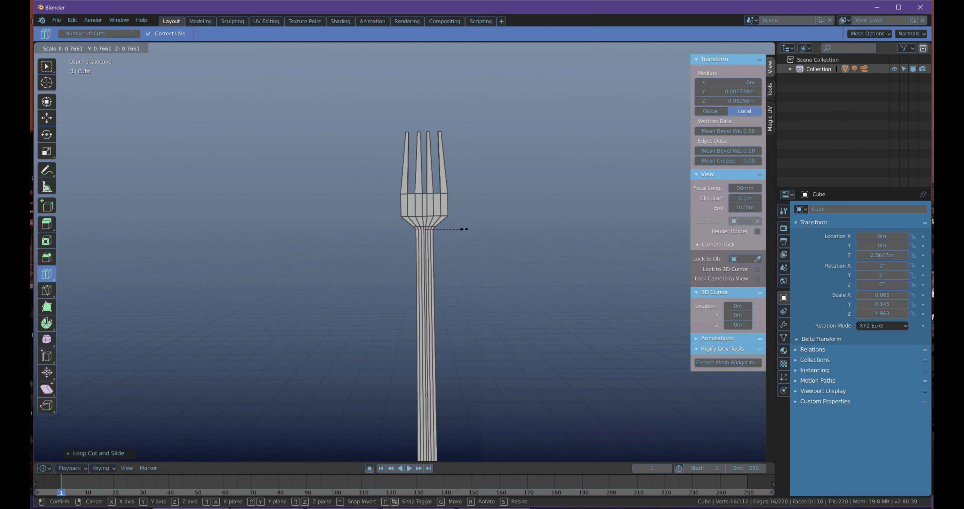
pyautogui.click(465, 228)
pyautogui.moveTo(460, 230)
pyautogui.mouseDown(button='middle')
pyautogui.moveTo(511, 240)
pyautogui.moveTo(501, 246)
pyautogui.moveTo(513, 191)
pyautogui.moveTo(476, 217)
pyautogui.moveTo(467, 240)
pyautogui.mouseUp(button='middle')
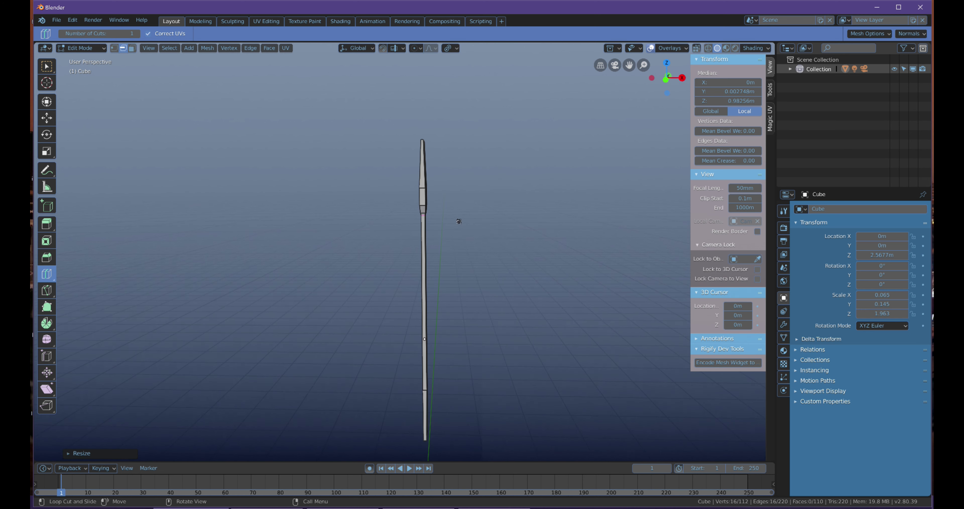
pyautogui.press('s')
pyautogui.press('x')
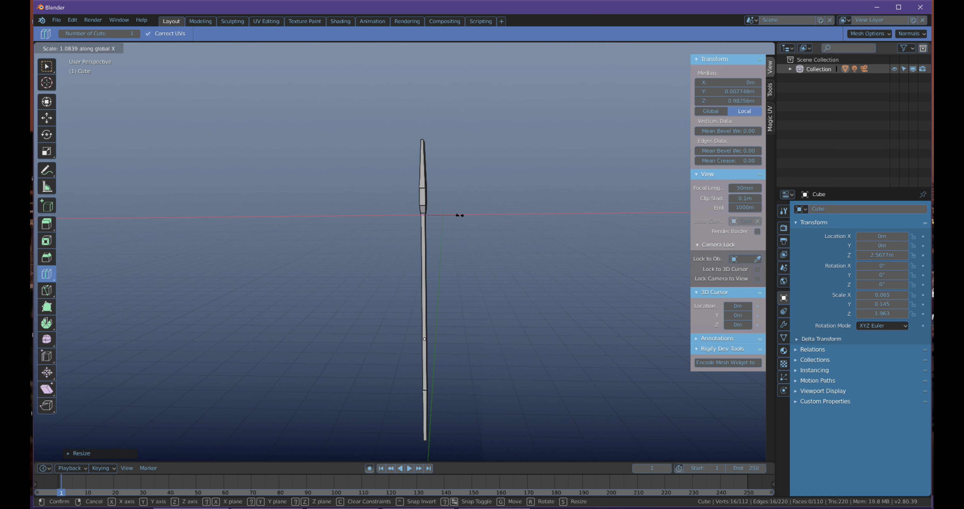
pyautogui.click(460, 215)
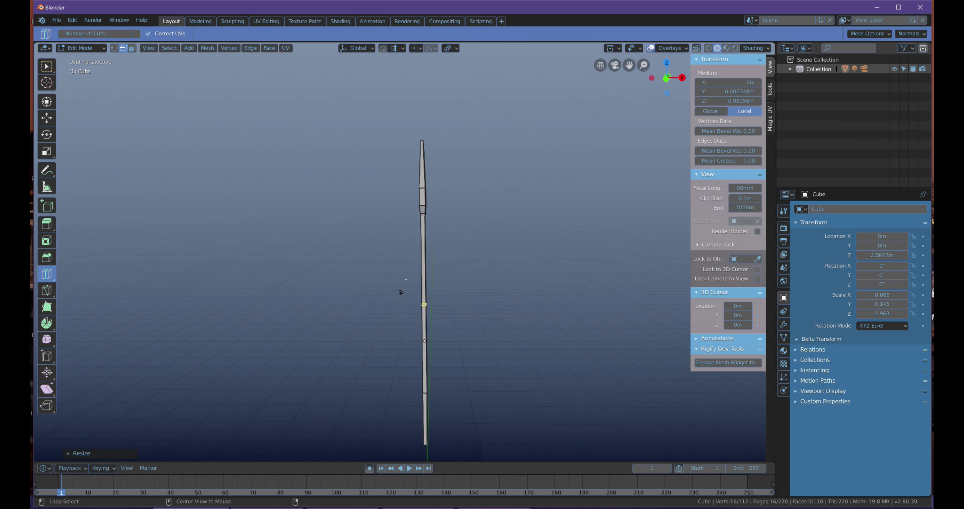
# - Try to scale the handle's bottom end along the X axis, undo it and clear the selection
pyautogui.keyDown('shift'); pyautogui.moveTo(439, 349); pyautogui.dragTo(454, 273, button='middle'); pyautogui.keyUp('shift')
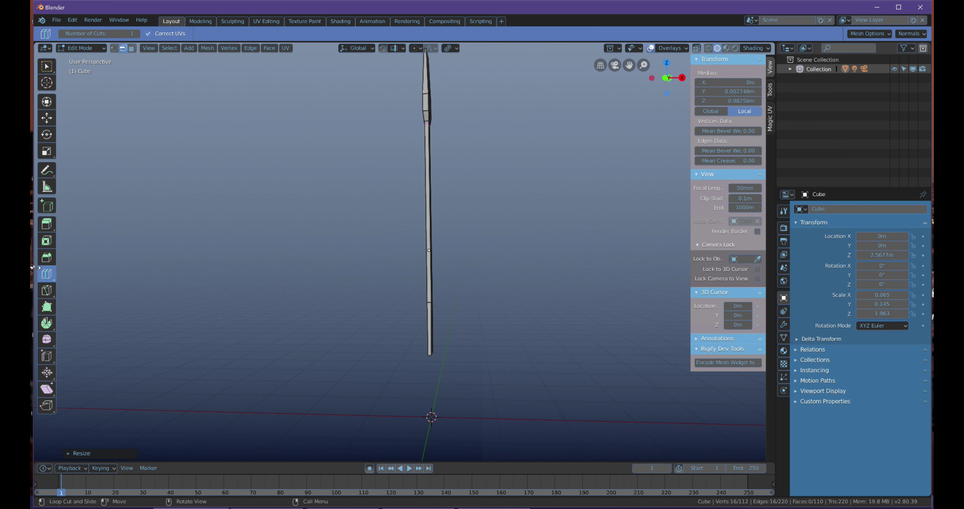
pyautogui.click(46, 72)
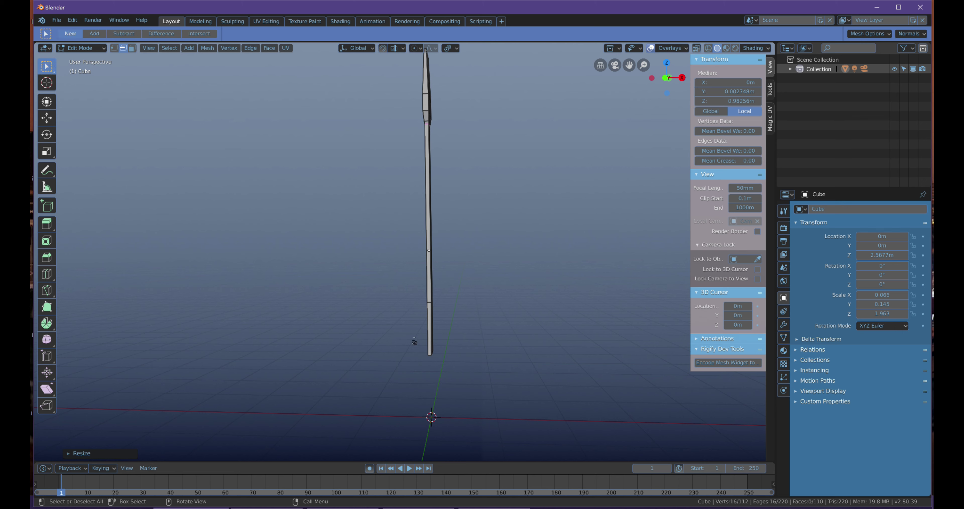
pyautogui.press('b')
pyautogui.moveTo(421, 342); pyautogui.dragTo(452, 370)
pyautogui.moveTo(452, 312); pyautogui.dragTo(340, 310, button='middle')
pyautogui.press('b')
pyautogui.moveTo(364, 349); pyautogui.dragTo(404, 375)
pyautogui.moveTo(410, 327); pyautogui.dragTo(447, 309, button='middle')
pyautogui.press('b')
pyautogui.moveTo(385, 314); pyautogui.dragTo(430, 329)
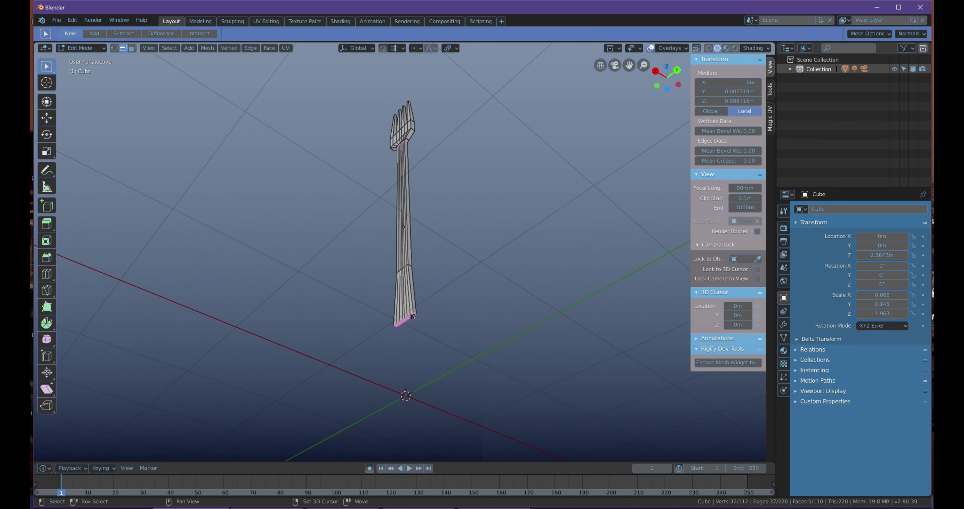
pyautogui.moveTo(424, 316); pyautogui.dragTo(483, 334, button='middle')
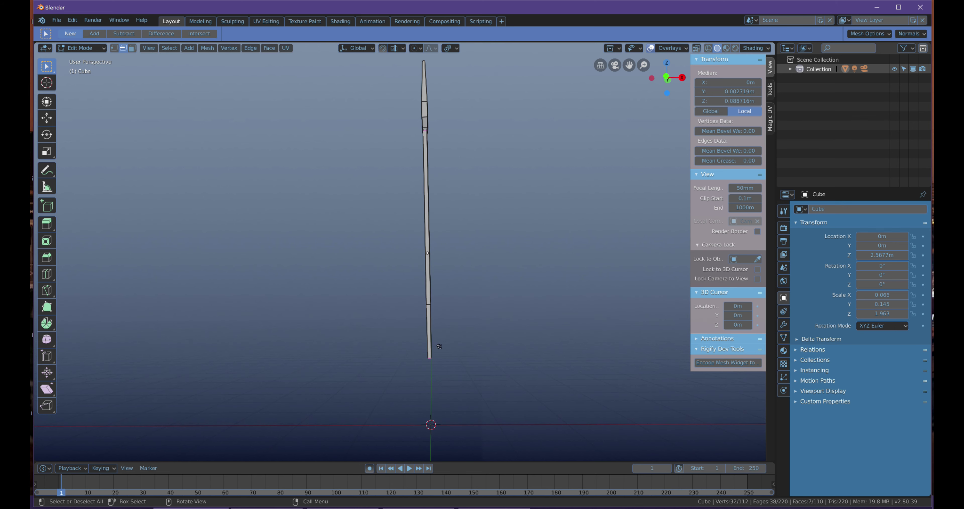
pyautogui.press('s')
pyautogui.press('x')
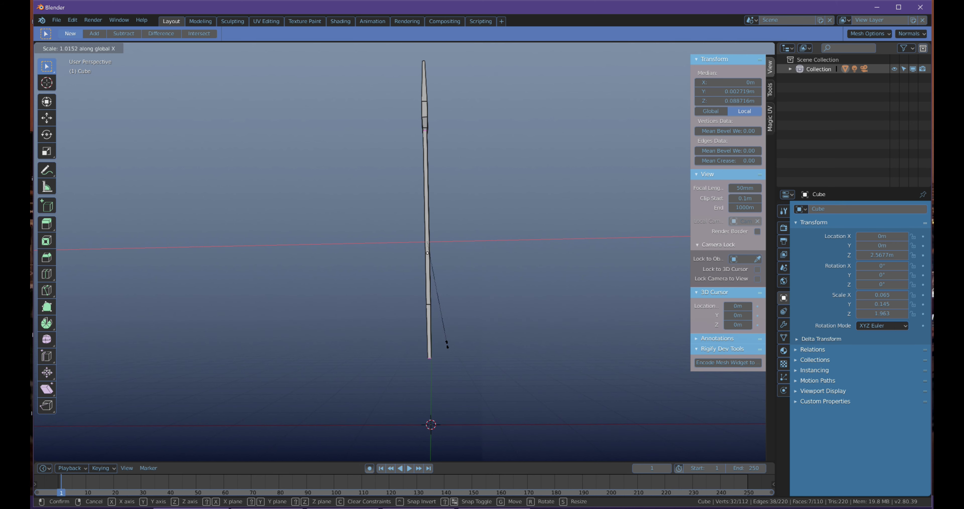
pyautogui.click(447, 344)
pyautogui.hotkey('ctrl', 'z')
pyautogui.click(462, 325)
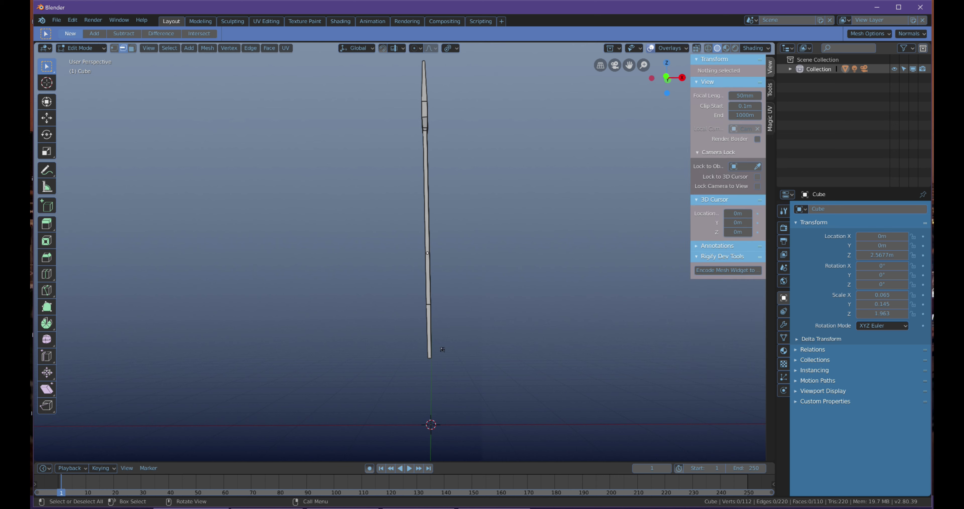
# - Select the handle's bottom end, scale it to about 1.27 along the X axis and clear the selection
pyautogui.click(430, 350)
pyautogui.moveTo(458, 345); pyautogui.dragTo(422, 355, button='middle')
pyautogui.moveTo(404, 350); pyautogui.dragTo(457, 376)
pyautogui.moveTo(457, 376); pyautogui.dragTo(494, 351, button='middle')
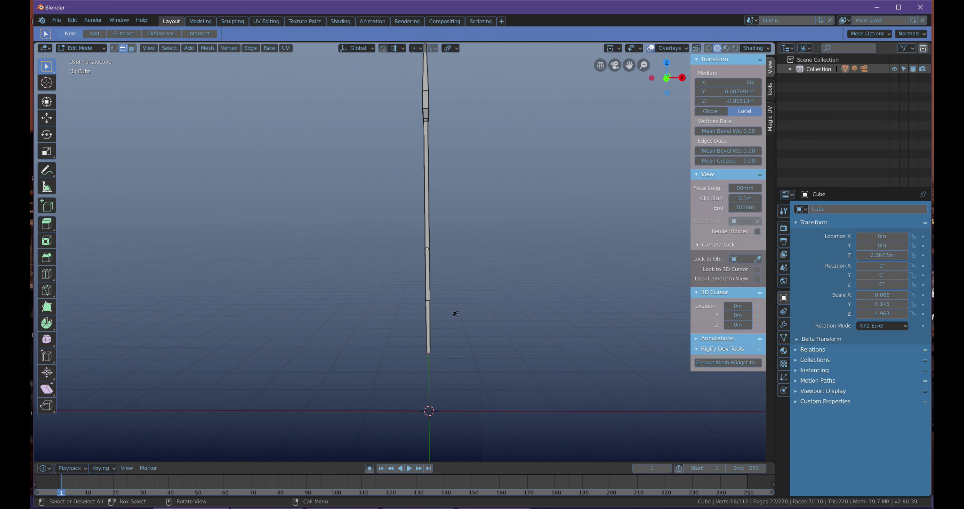
pyautogui.press('s')
pyautogui.press('x')
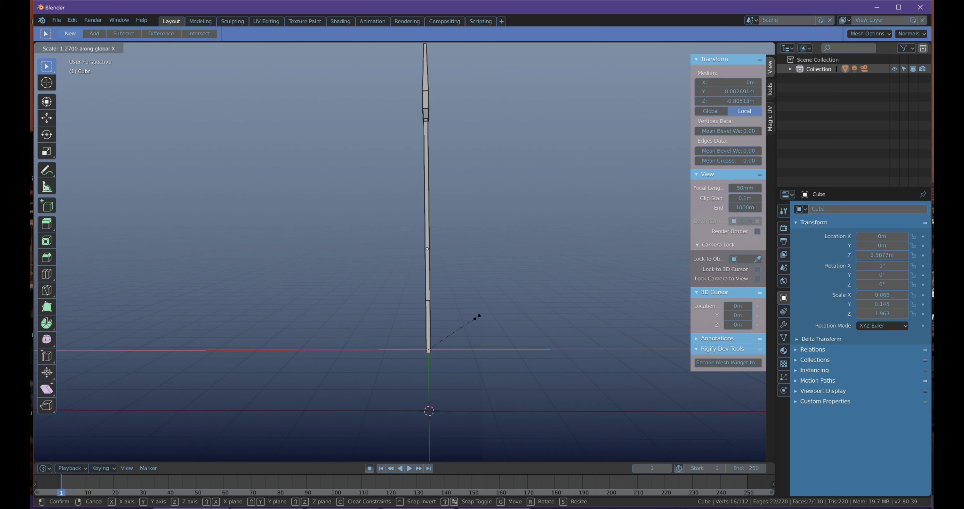
pyautogui.click(479, 317)
pyautogui.moveTo(479, 317); pyautogui.dragTo(457, 288, button='middle')
pyautogui.hotkey('alt', 'a')
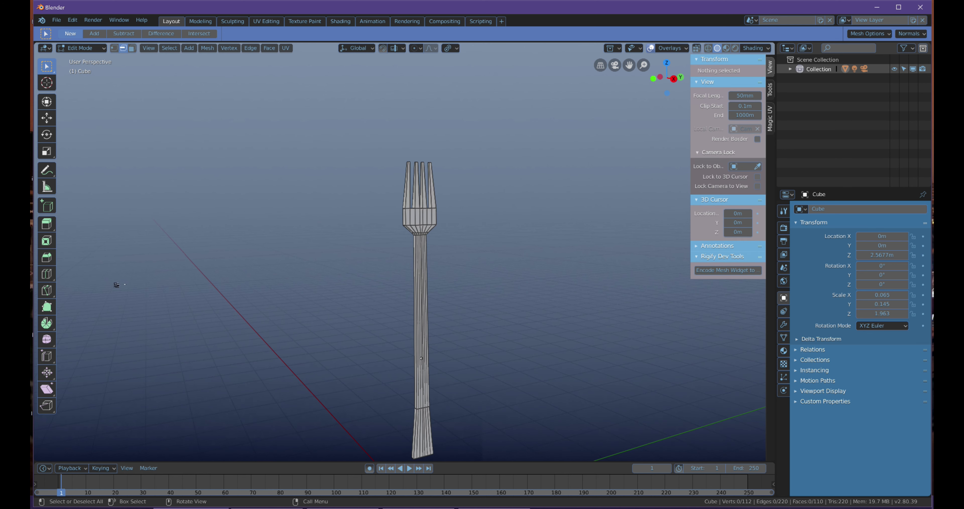
# - Add a loop cut around the wide part of the fork's head, just below the tines
pyautogui.click(47, 273)
pyautogui.click(422, 218)
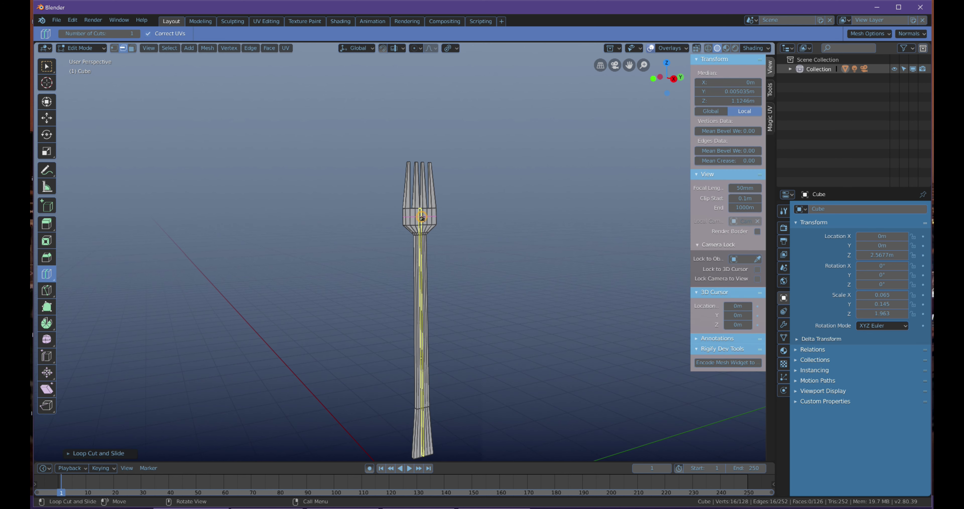
pyautogui.moveTo(458, 218); pyautogui.dragTo(497, 221, button='middle')
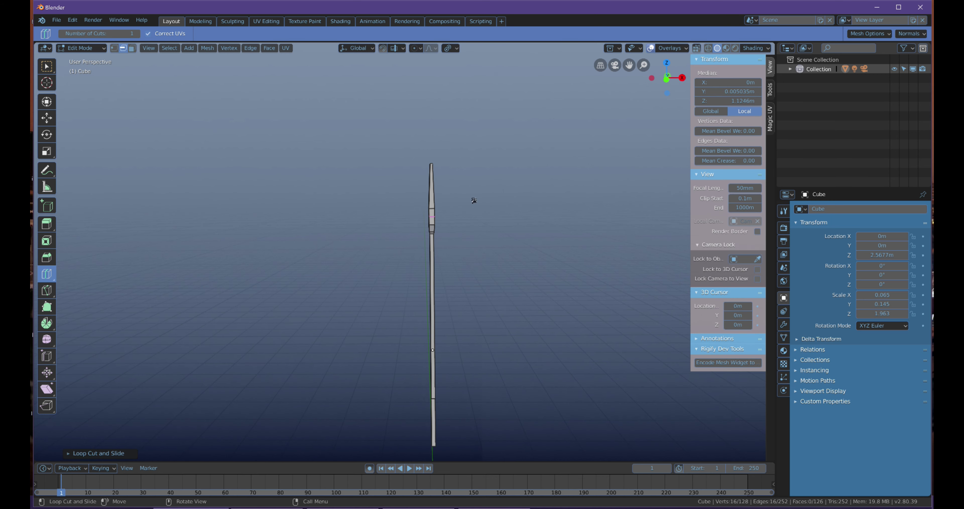
# - Select the tines with the upper part of the head and rotate them about 7 degrees in side view
pyautogui.moveTo(408, 150); pyautogui.dragTo(469, 219)
pyautogui.moveTo(460, 218); pyautogui.dragTo(412, 218, button='middle')
pyautogui.press('b')
pyautogui.moveTo(382, 144); pyautogui.dragTo(471, 194)
pyautogui.moveTo(389, 232); pyautogui.dragTo(451, 243, button='middle')
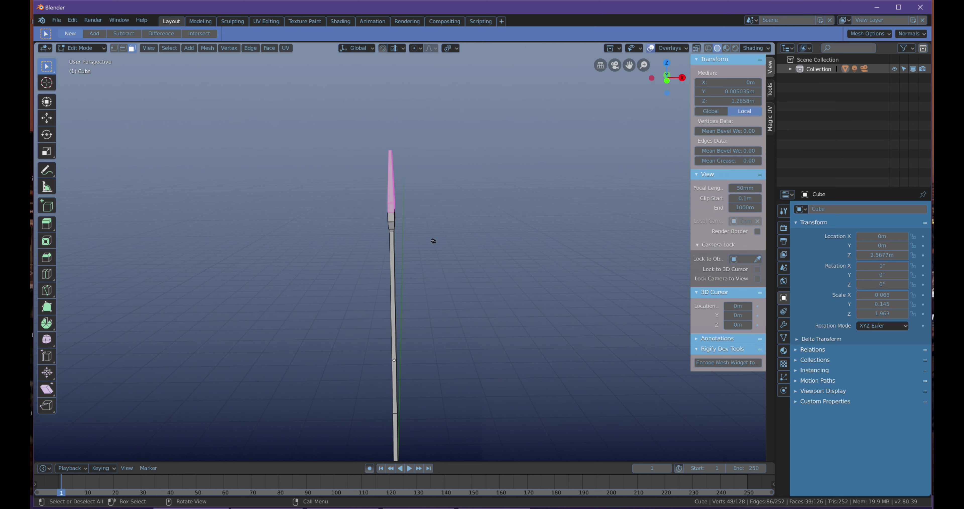
pyautogui.moveTo(428, 196); pyautogui.dragTo(444, 191, button='middle')
pyautogui.keyDown('alt'); pyautogui.moveTo(444, 193); pyautogui.dragTo(443, 193); pyautogui.keyUp('alt')
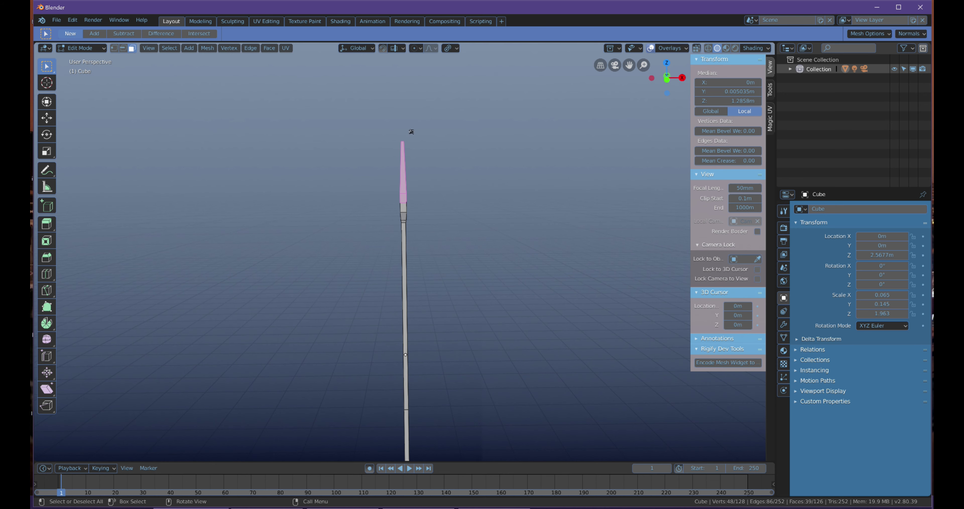
pyautogui.press('r')
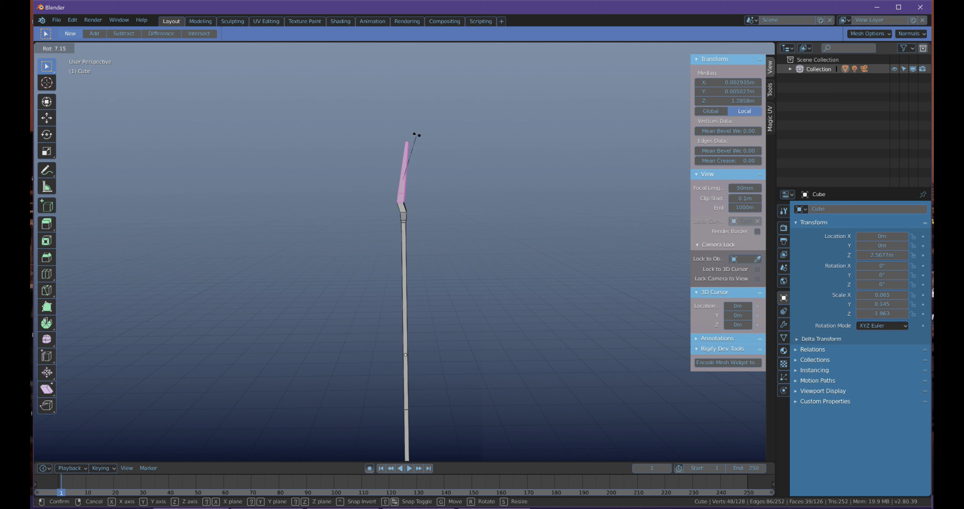
pyautogui.click(418, 135)
pyautogui.click(423, 188)
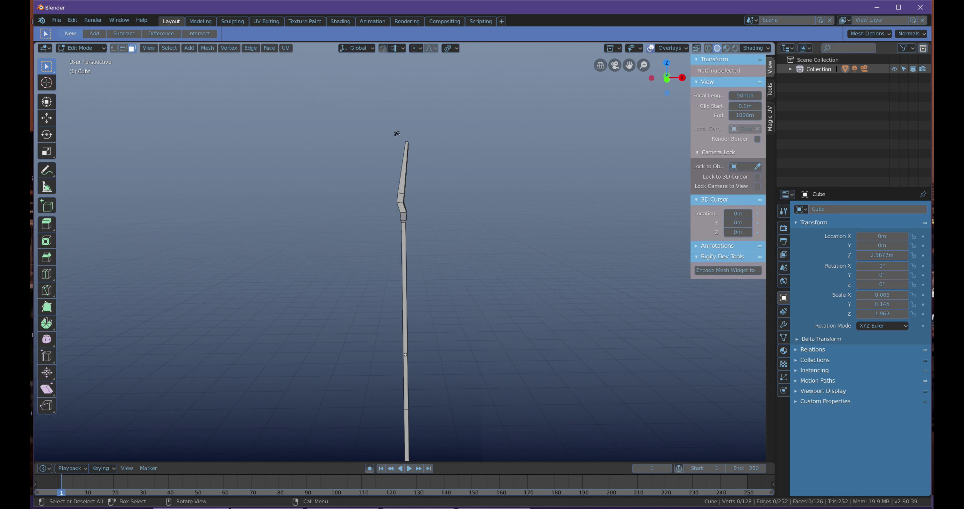
# - Select all faces of the four tines, including the missed ones at their bases, and rotate them about 6 degrees in side view
pyautogui.moveTo(382, 127); pyautogui.dragTo(427, 168)
pyautogui.moveTo(431, 168); pyautogui.dragTo(330, 166, button='middle')
pyautogui.keyDown('shift'); pyautogui.click(391, 247); pyautogui.keyUp('shift')
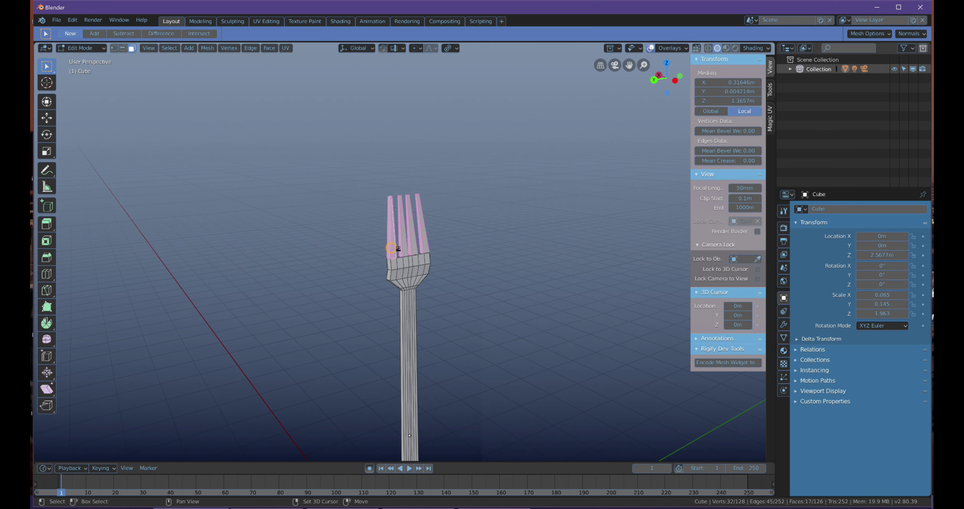
pyautogui.keyDown('shift'); pyautogui.click(406, 250); pyautogui.keyUp('shift')
pyautogui.keyDown('shift'); pyautogui.click(415, 249); pyautogui.keyUp('shift')
pyautogui.keyDown('shift'); pyautogui.click(424, 248); pyautogui.keyUp('shift')
pyautogui.moveTo(427, 248)
pyautogui.mouseDown(button='middle')
pyautogui.moveTo(439, 245)
pyautogui.moveTo(351, 242)
pyautogui.moveTo(443, 243)
pyautogui.mouseUp(button='middle')
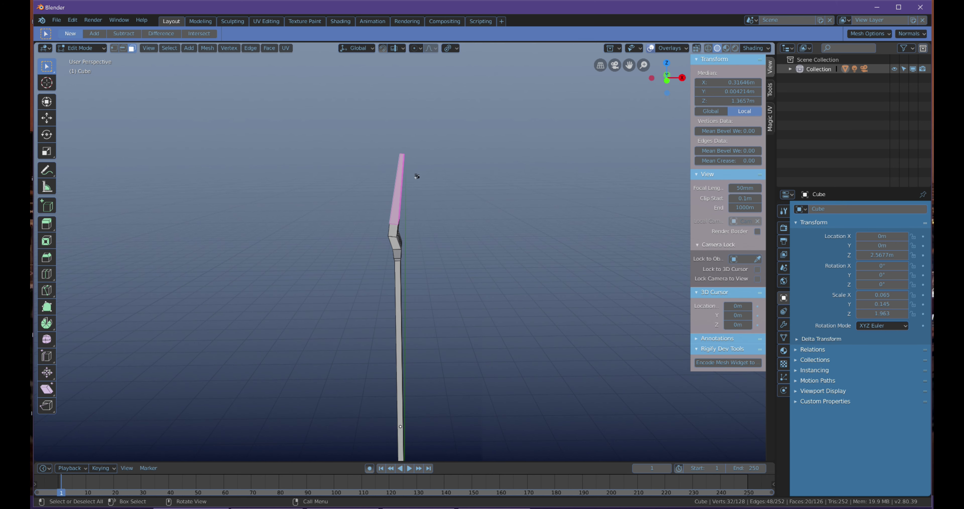
pyautogui.moveTo(426, 159); pyautogui.dragTo(422, 150, button='middle')
pyautogui.press('r')
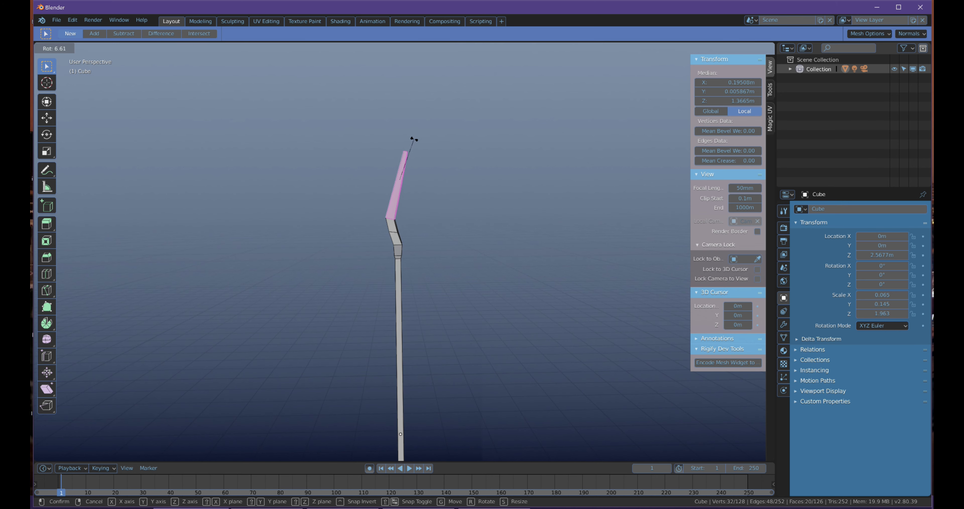
pyautogui.click(414, 143)
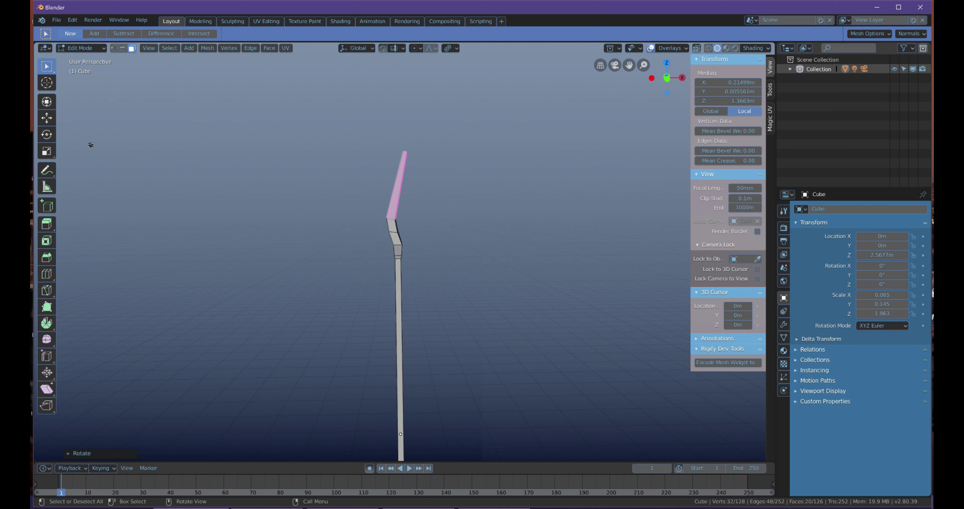
# - Move the tines slightly along the positive X axis and clear the selection
pyautogui.click(47, 118)
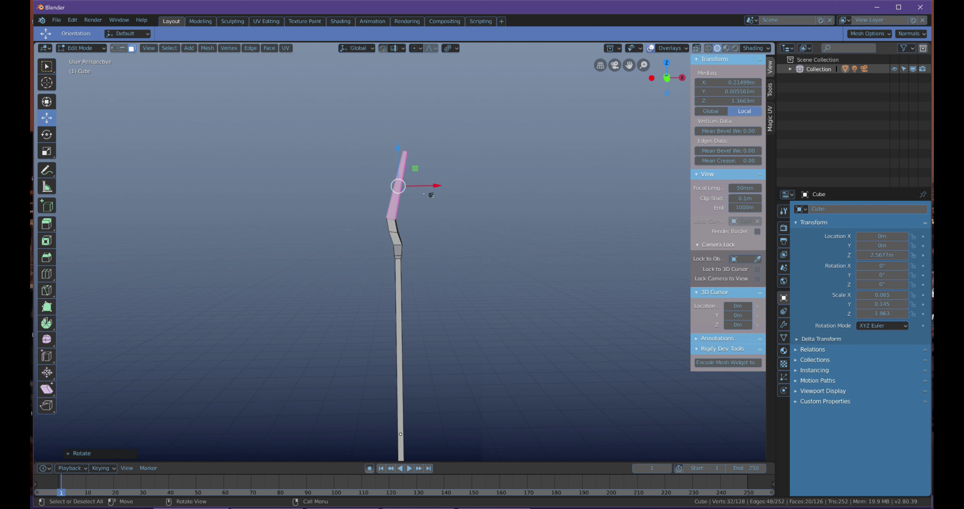
pyautogui.moveTo(440, 187); pyautogui.dragTo(442, 187)
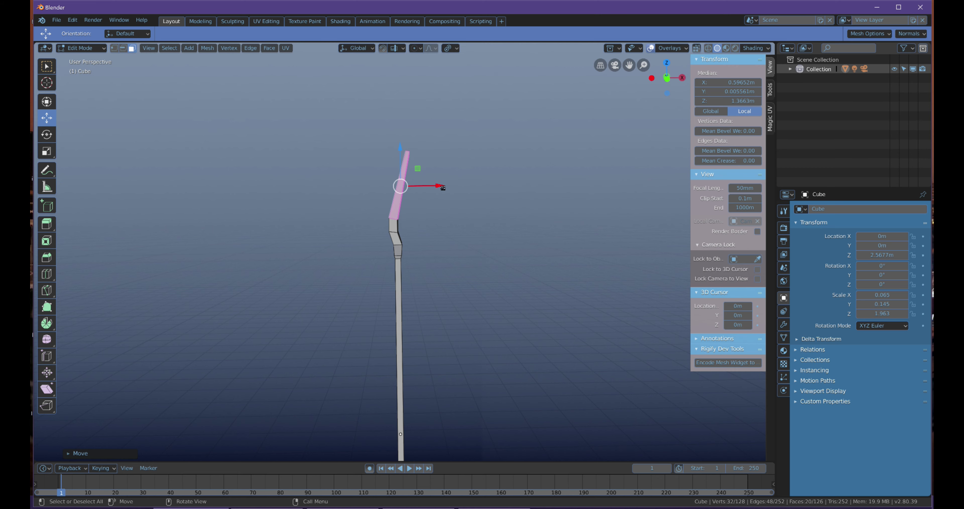
pyautogui.moveTo(432, 205); pyautogui.dragTo(418, 231, button='middle')
pyautogui.hotkey('alt', 'a')
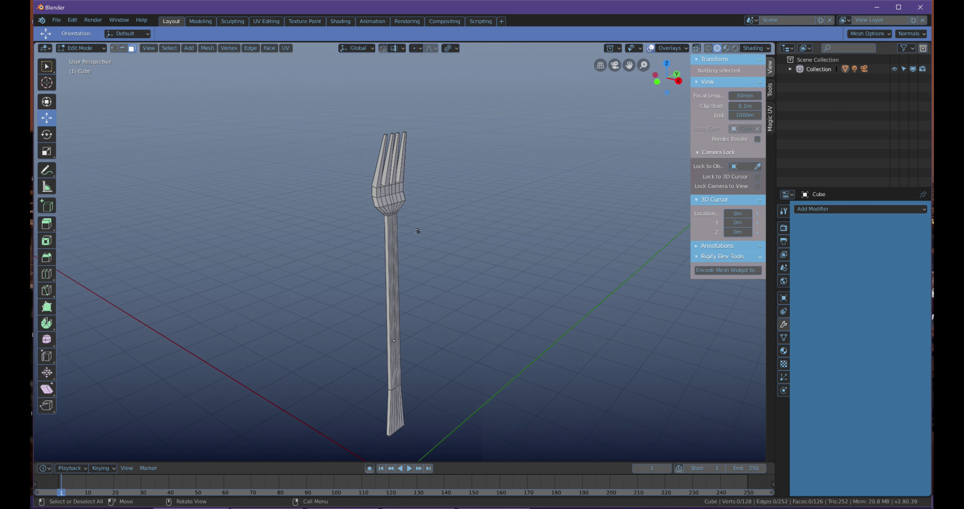
# - Add a Subdivision Surface modifier to the fork with 3 subdivisions for the view and 4 for the render
pyautogui.moveTo(447, 261); pyautogui.dragTo(448, 249, button='middle')
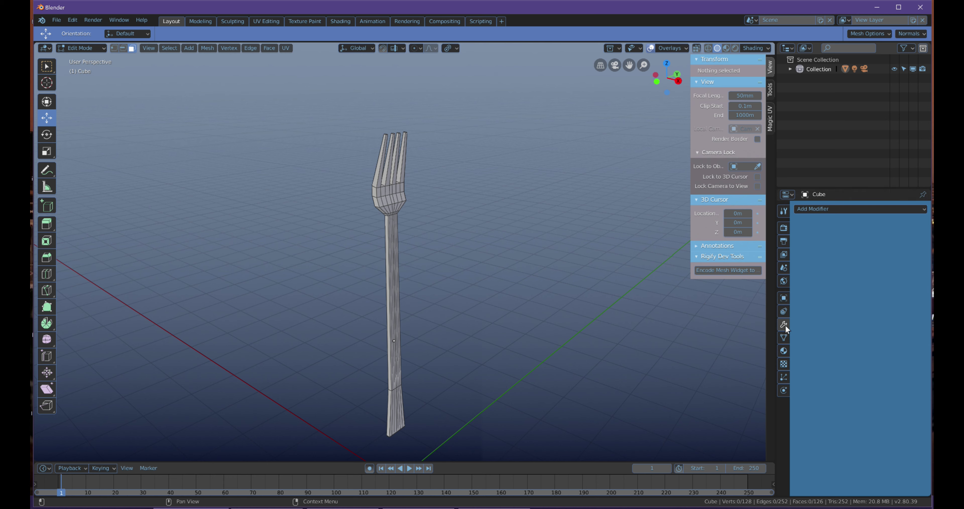
pyautogui.click(832, 208)
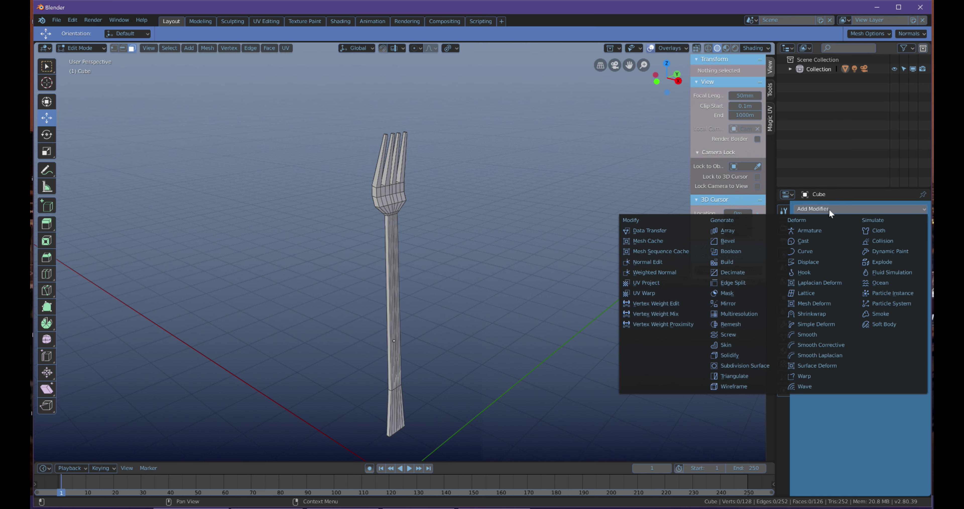
pyautogui.click(735, 365)
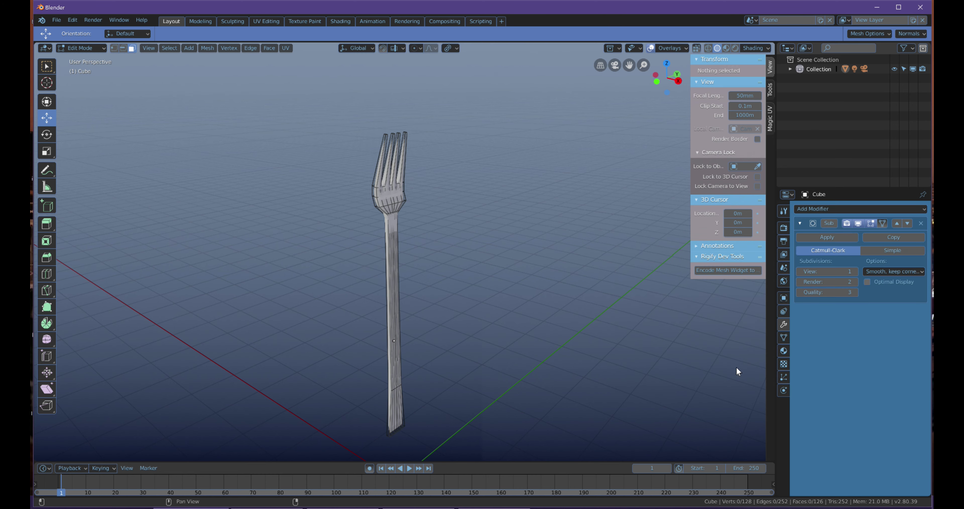
pyautogui.moveTo(426, 175); pyautogui.dragTo(393, 191, button='middle')
pyautogui.scroll(2, 393, 192)
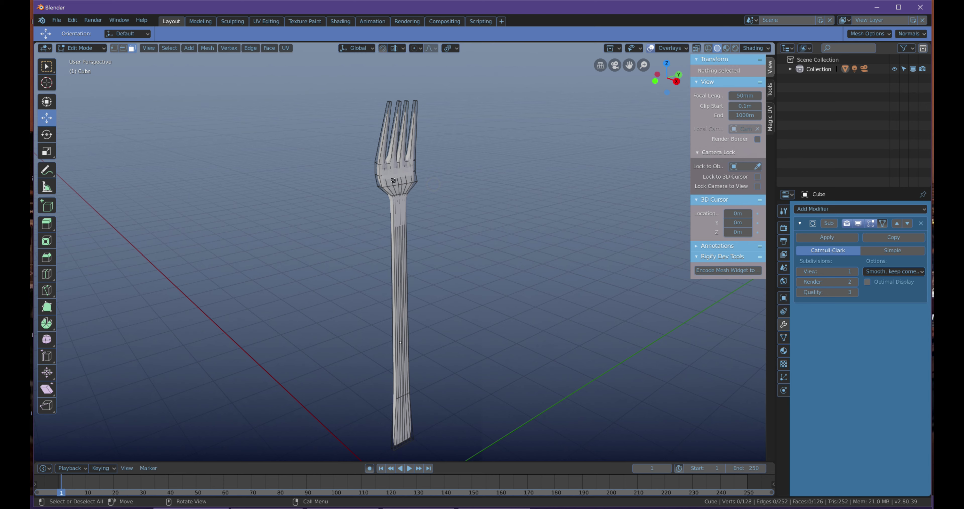
pyautogui.moveTo(464, 231); pyautogui.dragTo(465, 174, button='middle')
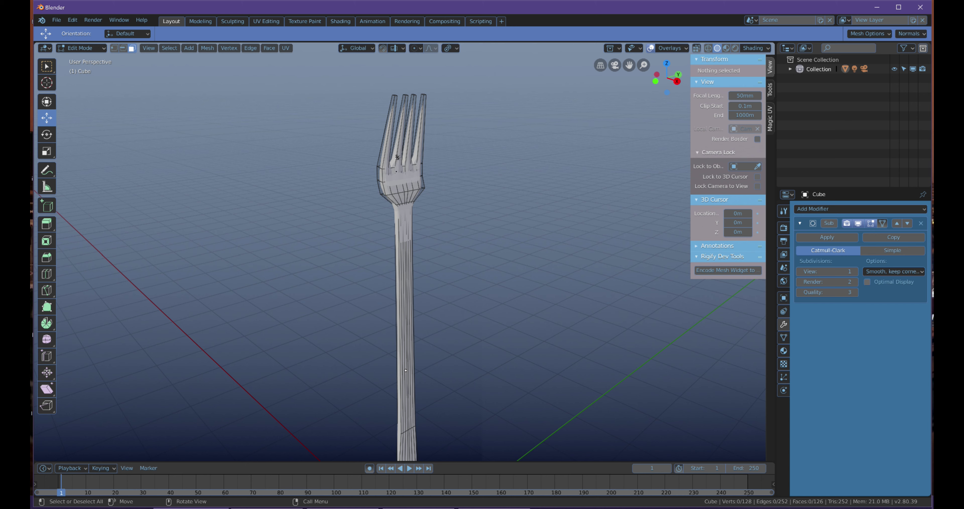
pyautogui.click(857, 272)
pyautogui.click(856, 282)
# - Add a loop cut around each of the four tines and slide it up close to the tip
pyautogui.keyDown('alt'); pyautogui.moveTo(459, 160); pyautogui.dragTo(470, 215); pyautogui.keyUp('alt')
pyautogui.click(47, 274)
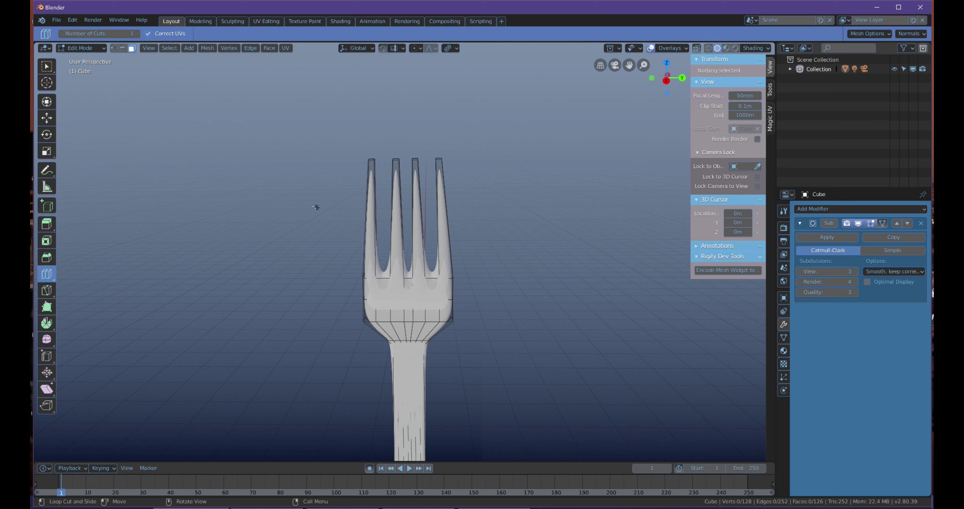
pyautogui.moveTo(371, 191); pyautogui.dragTo(387, 143)
pyautogui.moveTo(403, 181); pyautogui.dragTo(407, 130)
pyautogui.moveTo(417, 239); pyautogui.dragTo(429, 134)
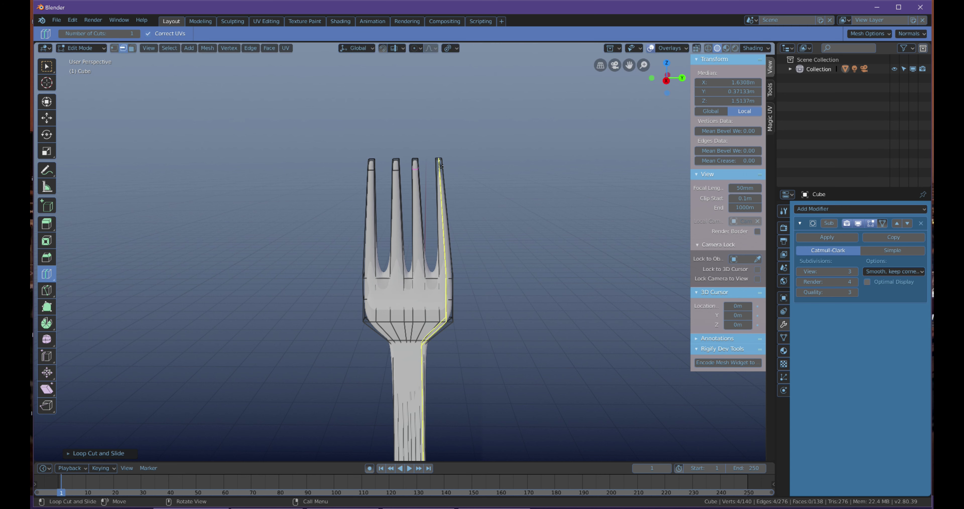
pyautogui.moveTo(448, 196); pyautogui.dragTo(450, 148)
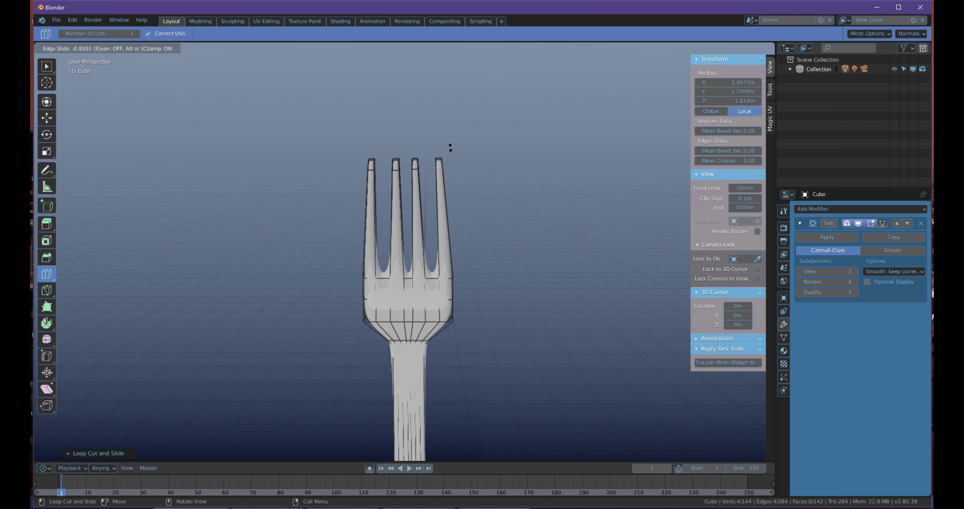
pyautogui.click(451, 148)
# - Add a loop cut around each of the four tines and slide it down close to the base
pyautogui.moveTo(369, 253); pyautogui.dragTo(376, 276)
pyautogui.moveTo(402, 233); pyautogui.dragTo(404, 234)
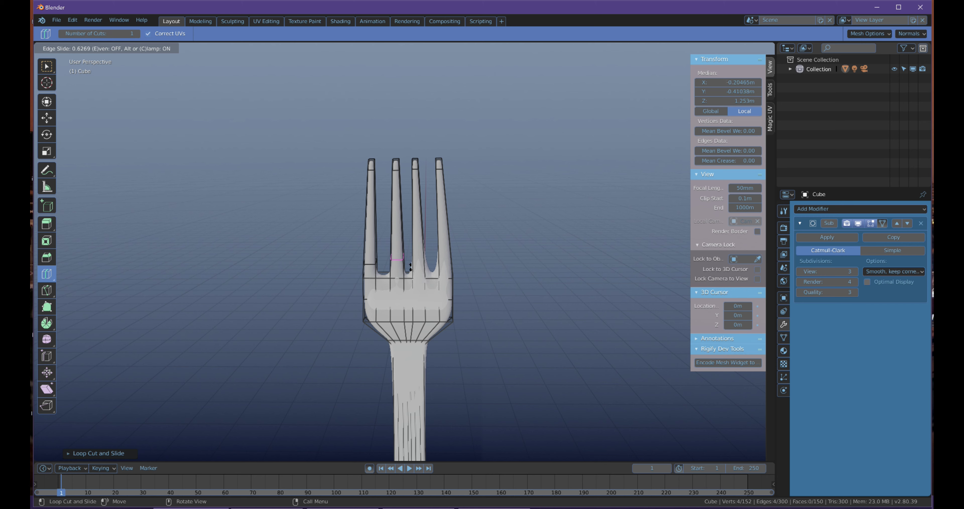
pyautogui.moveTo(413, 270); pyautogui.dragTo(430, 288)
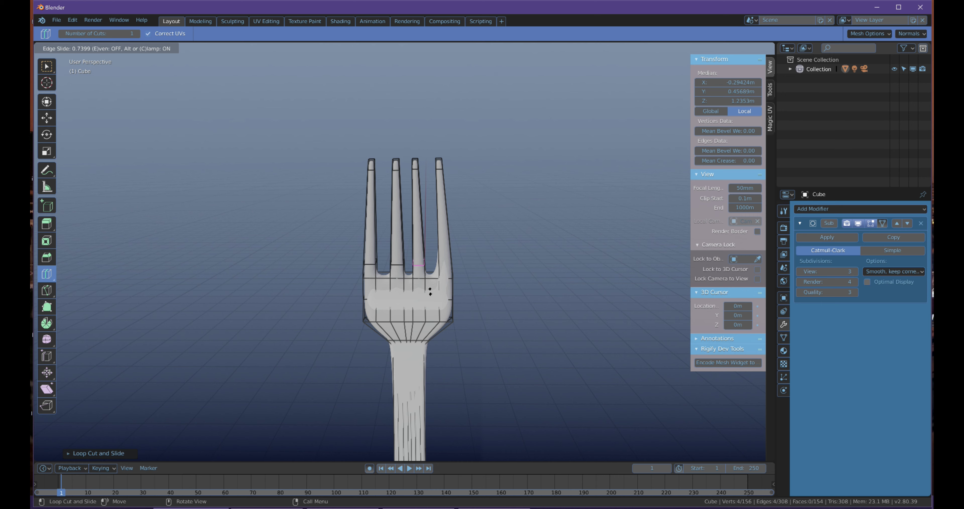
pyautogui.moveTo(430, 290); pyautogui.dragTo(430, 290)
pyautogui.moveTo(451, 256); pyautogui.dragTo(455, 279)
pyautogui.click(455, 287)
# - Add two loop cuts around the handle, one just below the neck and one close to its bottom end
pyautogui.moveTo(465, 281); pyautogui.dragTo(413, 228, button='middle')
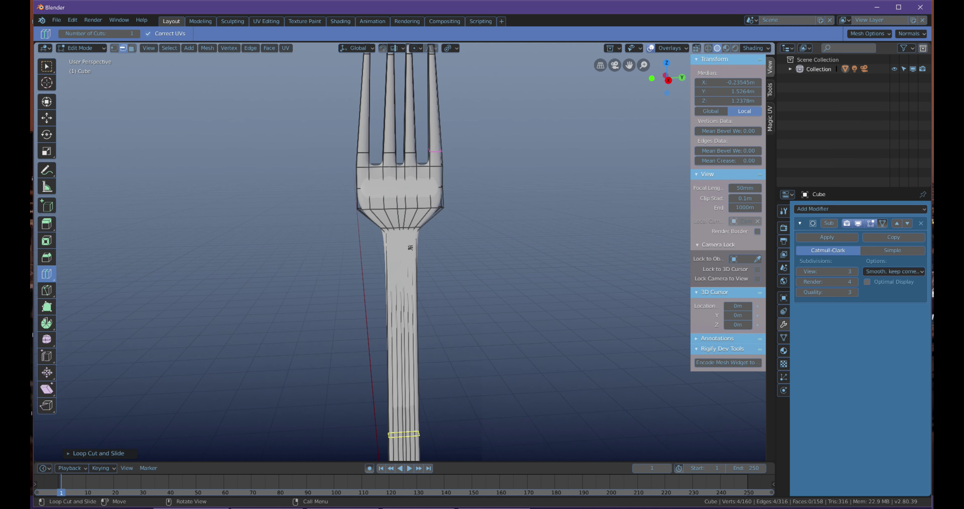
pyautogui.moveTo(422, 358); pyautogui.dragTo(428, 239)
pyautogui.moveTo(428, 203); pyautogui.dragTo(421, 166)
pyautogui.moveTo(422, 166); pyautogui.dragTo(369, 320, button='middle')
pyautogui.moveTo(372, 312); pyautogui.dragTo(379, 360)
# - Add a lengthwise loop cut through the fork's side thickness, following its outline over the tines and along the handle
pyautogui.moveTo(378, 360); pyautogui.dragTo(448, 190, button='middle')
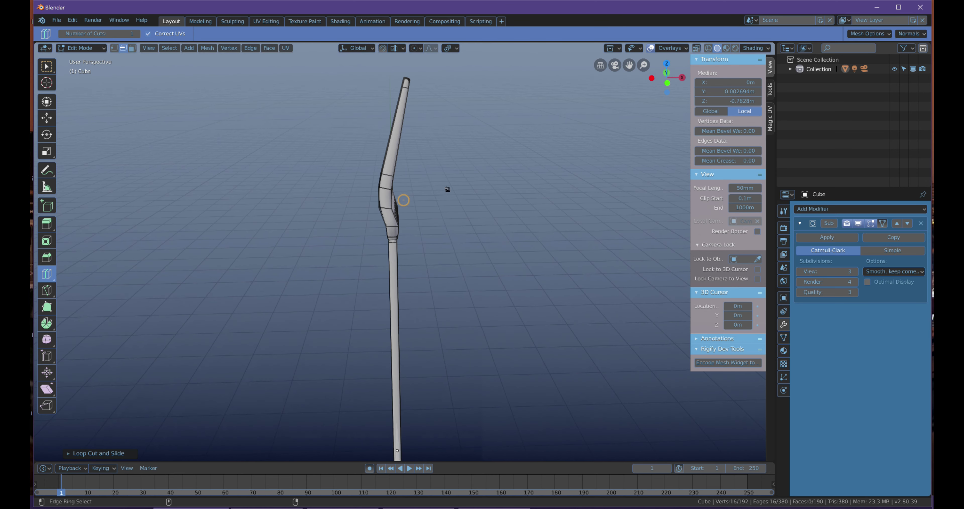
pyautogui.moveTo(407, 85); pyautogui.dragTo(302, 312, button='middle')
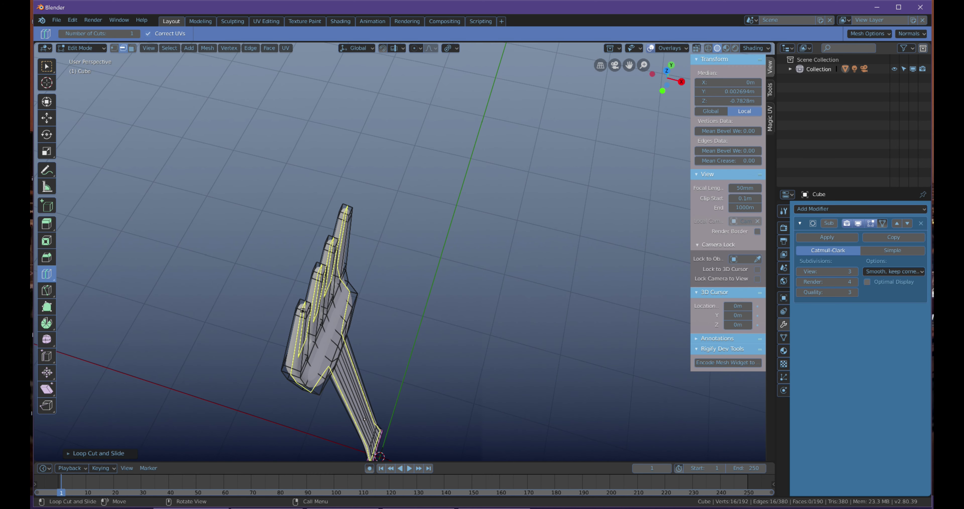
pyautogui.click(302, 310)
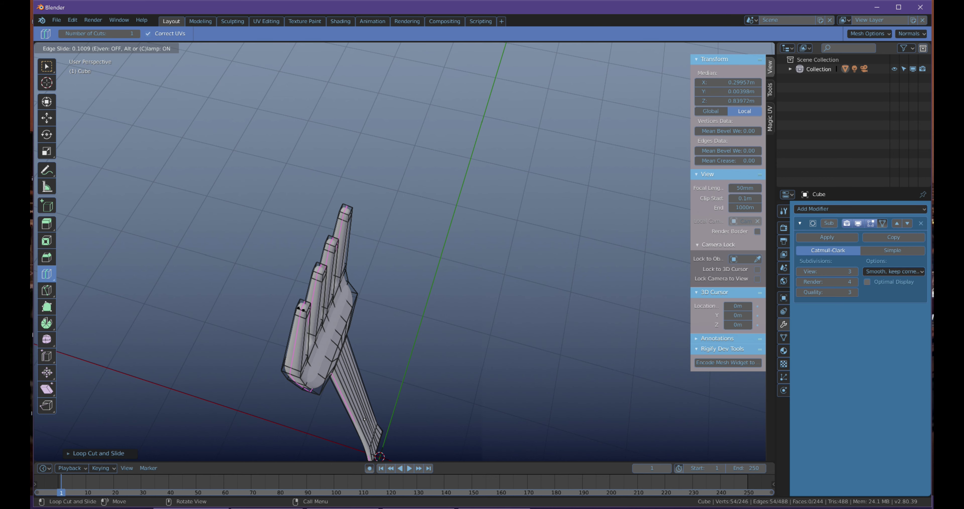
pyautogui.click(301, 308)
pyautogui.moveTo(302, 309); pyautogui.dragTo(501, 206, button='middle')
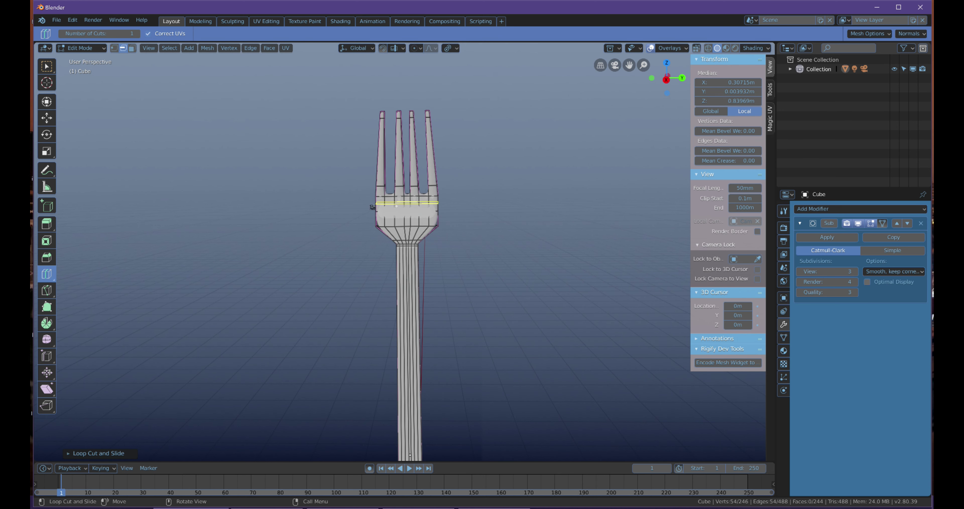
# - Return to the selection tool, clear the selection and switch to face selection mode with the fork's head in close view
pyautogui.click(44, 66)
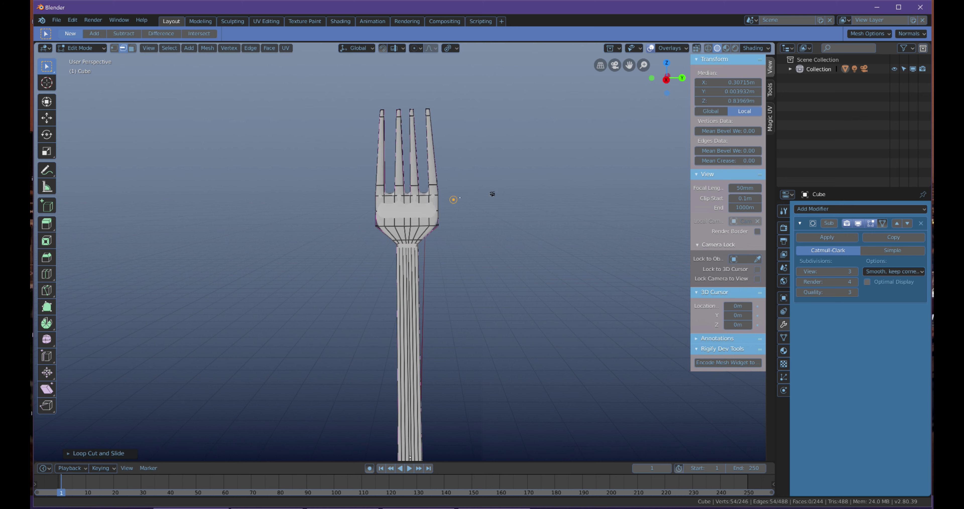
pyautogui.scroll(2, 389, 175)
pyautogui.moveTo(427, 188); pyautogui.dragTo(431, 224, button='middle')
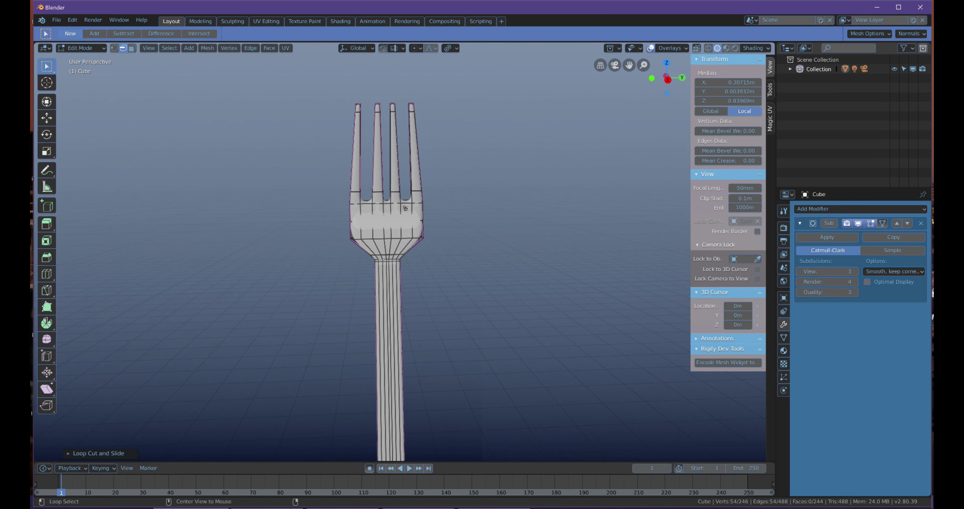
pyautogui.click(453, 170)
pyautogui.scroll(2, 456, 205)
pyautogui.keyDown('alt'); pyautogui.keyDown('shift'); pyautogui.moveTo(456, 205); pyautogui.dragTo(456, 260); pyautogui.keyUp('shift'); pyautogui.keyUp('alt')
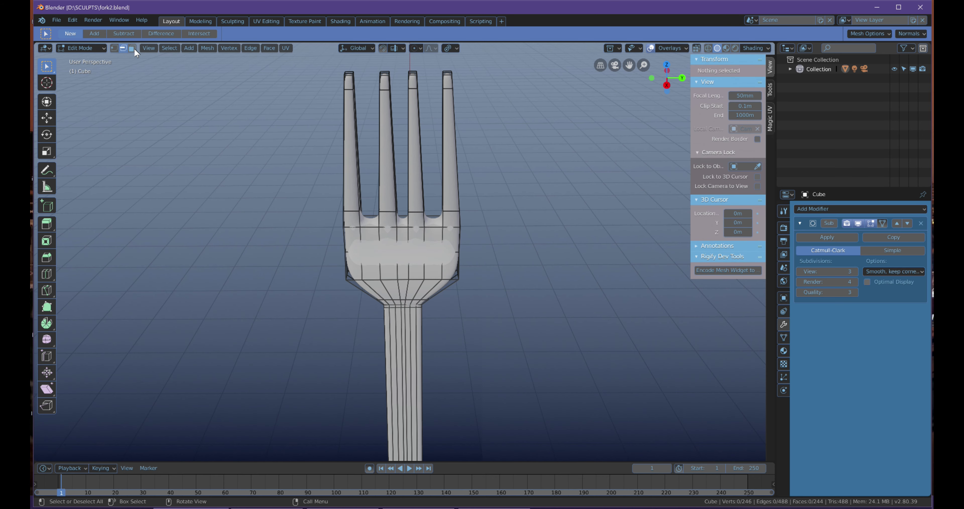
pyautogui.click(133, 48)
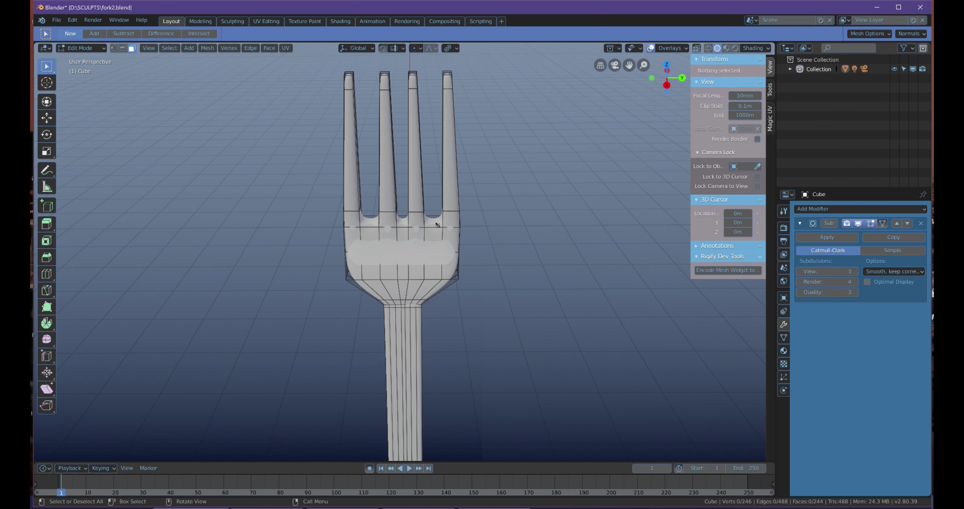
# - Select the face at the base of the gap between the two middle tines and move it down along Z
pyautogui.click(404, 223)
pyautogui.moveTo(442, 221); pyautogui.dragTo(258, 223, button='middle')
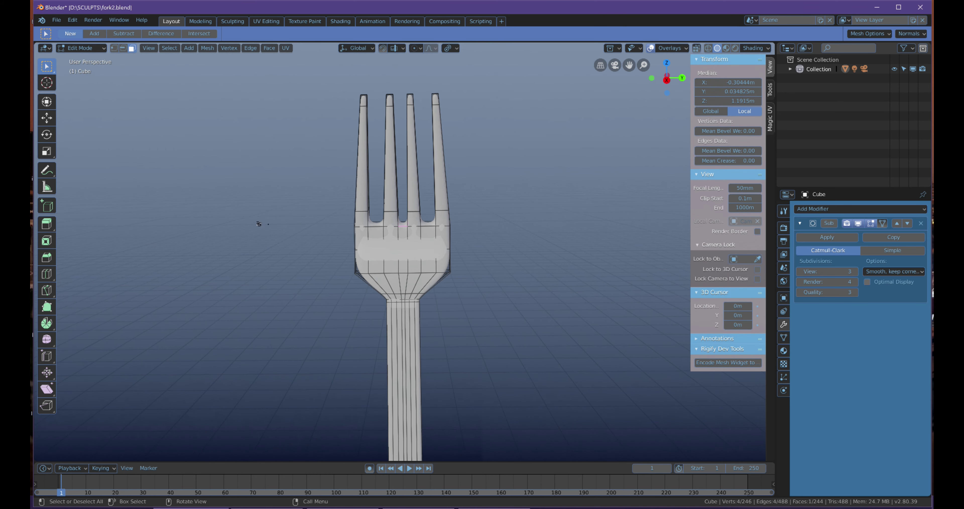
pyautogui.click(47, 117)
pyautogui.moveTo(403, 189); pyautogui.dragTo(403, 200)
pyautogui.moveTo(475, 208); pyautogui.dragTo(408, 234, button='middle')
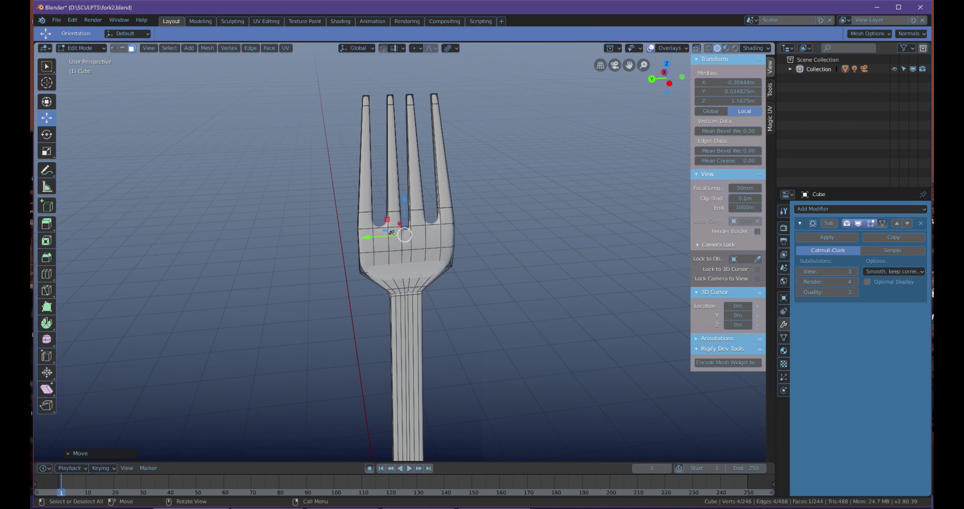
# - Lower the matching face below the middle gap on the fork's opposite side along Z and clear the selection
pyautogui.click(476, 199)
pyautogui.click(408, 238)
pyautogui.moveTo(410, 216); pyautogui.dragTo(408, 223)
pyautogui.moveTo(408, 223); pyautogui.dragTo(497, 209, button='middle')
pyautogui.click(497, 208)
pyautogui.scroll(-2, 497, 209)
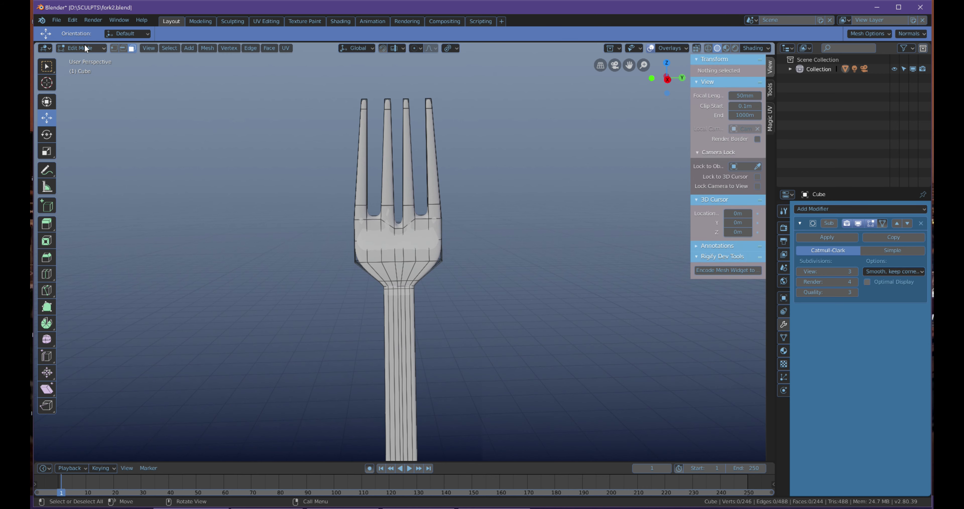
# - Inspect the smoothed fork in Object Mode and return to Edit Mode
pyautogui.click(90, 48)
pyautogui.click(94, 60)
pyautogui.moveTo(419, 237); pyautogui.dragTo(379, 321, button='middle')
pyautogui.moveTo(454, 249)
pyautogui.mouseDown(button='middle')
pyautogui.moveTo(480, 271)
pyautogui.moveTo(524, 268)
pyautogui.moveTo(465, 271)
pyautogui.moveTo(468, 256)
pyautogui.mouseUp(button='middle')
pyautogui.click(100, 48)
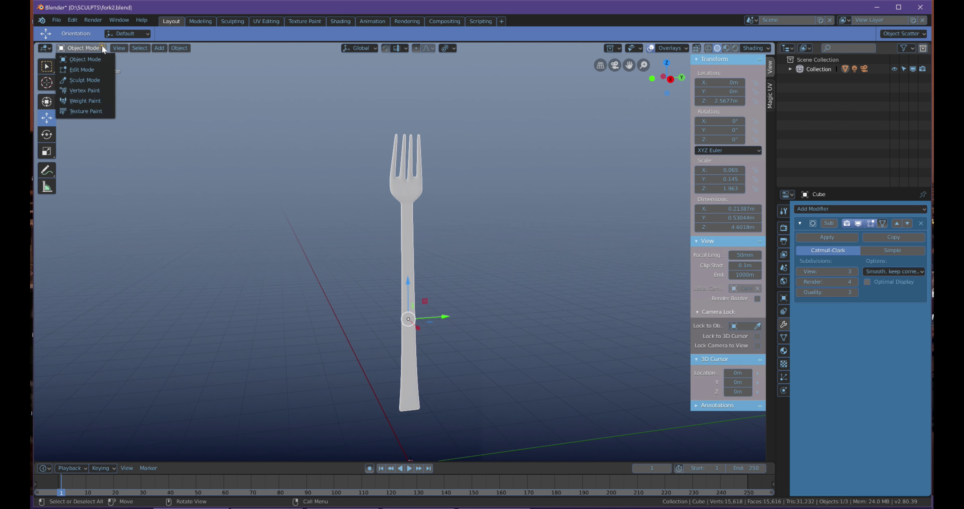
pyautogui.click(95, 72)
pyautogui.hotkey('ctrl', 'r')
pyautogui.moveTo(408, 279); pyautogui.dragTo(462, 395)
pyautogui.keyDown('alt'); pyautogui.moveTo(451, 309); pyautogui.dragTo(539, 248); pyautogui.keyUp('alt')
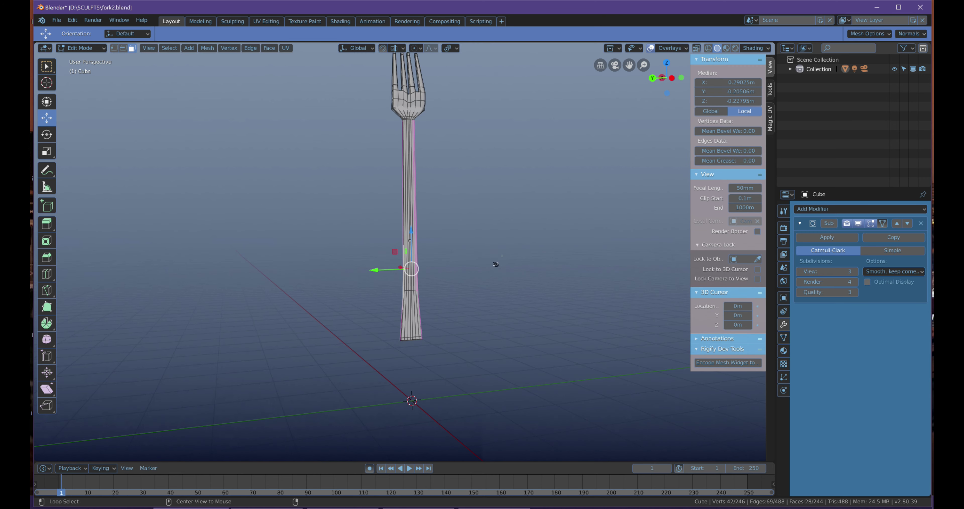
pyautogui.click(449, 291)
# - Select the faces all around the handle's lower end section and move them up along Z to shorten the handle
pyautogui.press('b')
pyautogui.moveTo(385, 300); pyautogui.dragTo(461, 376)
pyautogui.moveTo(520, 318); pyautogui.dragTo(337, 315, button='middle')
pyautogui.press('b')
pyautogui.moveTo(386, 301); pyautogui.dragTo(437, 362)
pyautogui.moveTo(515, 320); pyautogui.dragTo(426, 320, button='middle')
pyautogui.press('b')
pyautogui.moveTo(386, 299); pyautogui.dragTo(438, 361)
pyautogui.moveTo(444, 326); pyautogui.dragTo(528, 325, button='middle')
pyautogui.click(48, 120)
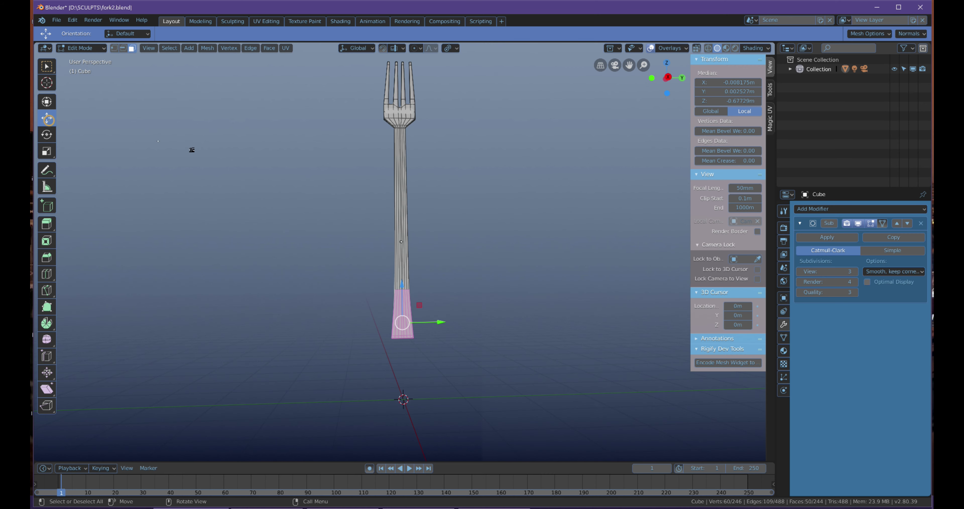
pyautogui.moveTo(402, 284); pyautogui.dragTo(413, 251)
pyautogui.moveTo(413, 251); pyautogui.dragTo(420, 287, button='middle')
pyautogui.moveTo(396, 323); pyautogui.dragTo(396, 326)
pyautogui.moveTo(420, 286); pyautogui.dragTo(446, 297, button='middle')
pyautogui.click(454, 279)
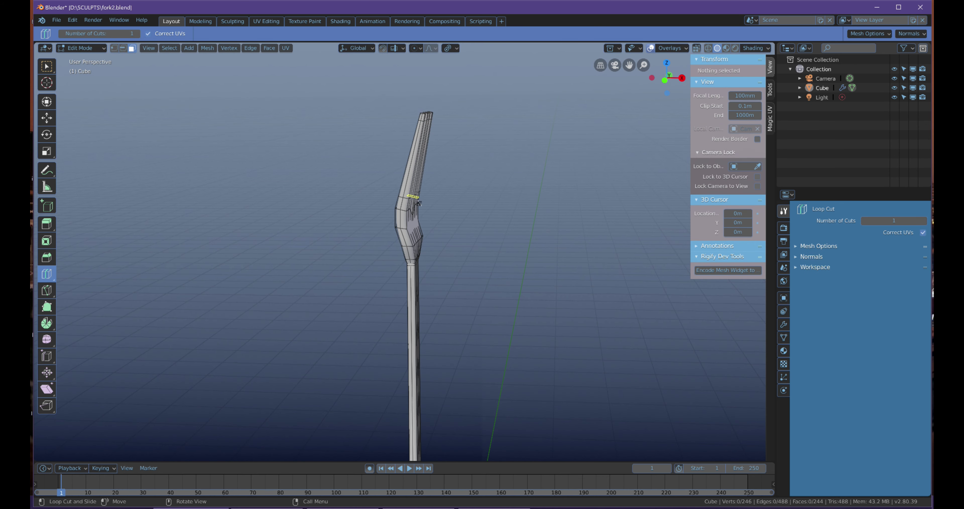
# - Add two lengthwise loop cuts through the fork's side thickness, following its outline along the tines, head and handle
pyautogui.moveTo(406, 198); pyautogui.dragTo(406, 196)
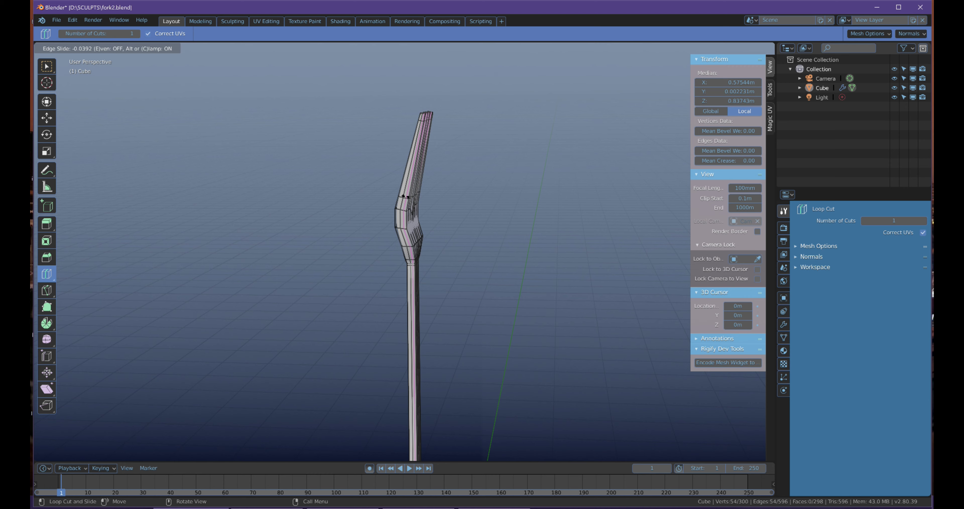
pyautogui.moveTo(406, 196); pyautogui.dragTo(408, 199)
pyautogui.moveTo(439, 206); pyautogui.dragTo(379, 206, button='middle')
pyautogui.scroll(4, 379, 205)
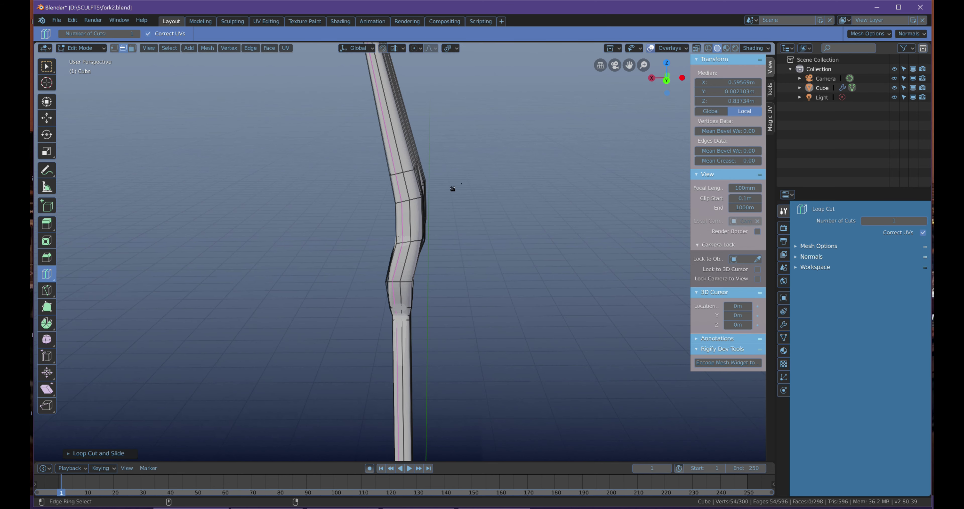
pyautogui.moveTo(415, 197); pyautogui.dragTo(415, 198)
pyautogui.scroll(-5, 441, 193)
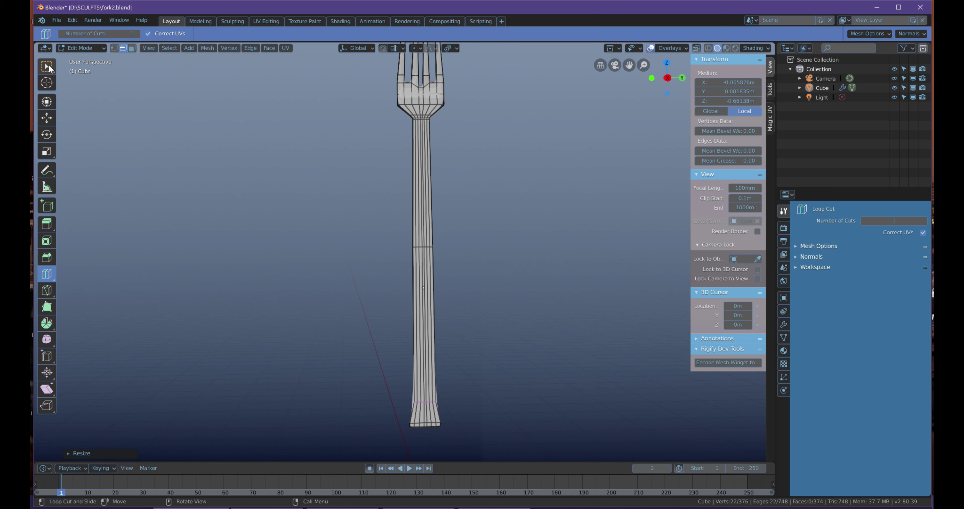
# - Select the edge loop around the middle of the handle and scale it down along Y to narrow the handle there
pyautogui.click(49, 67)
pyautogui.moveTo(392, 224); pyautogui.dragTo(450, 259)
pyautogui.moveTo(450, 259); pyautogui.dragTo(420, 254, button='middle')
pyautogui.moveTo(347, 219); pyautogui.dragTo(393, 236)
pyautogui.moveTo(401, 261); pyautogui.dragTo(482, 273, button='middle')
pyautogui.press('s')
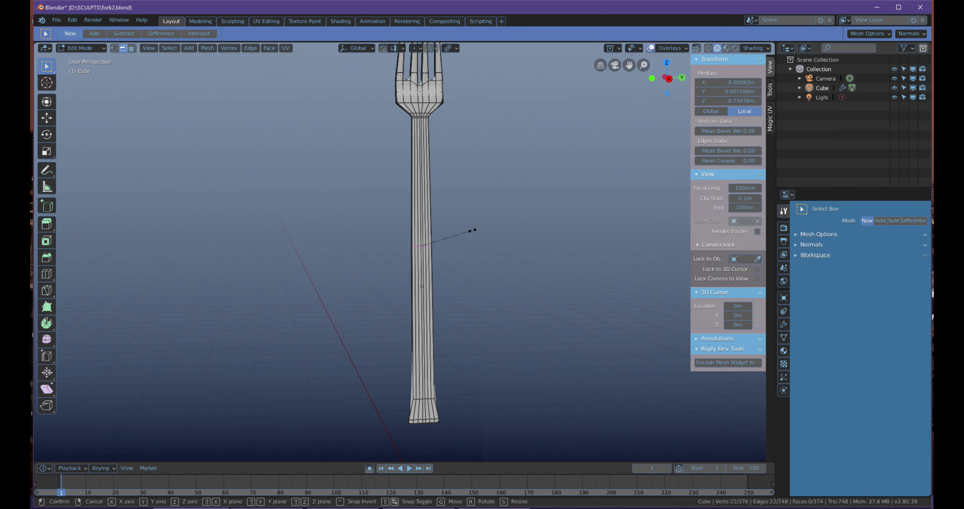
pyautogui.press('y')
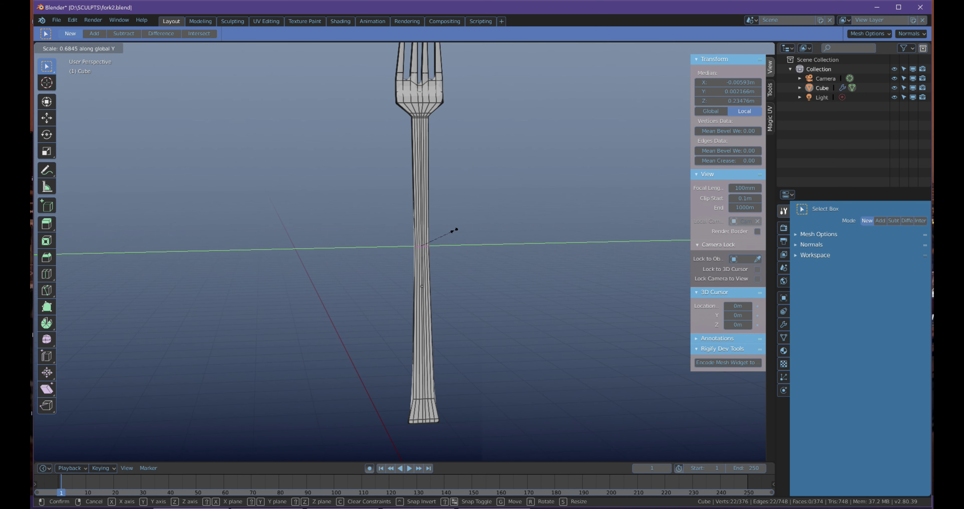
pyautogui.click(455, 230)
pyautogui.moveTo(454, 230); pyautogui.dragTo(398, 348, button='middle')
pyautogui.click(460, 232)
# - Select all the faces of the flared handle end, move them up along Z and clear the selection
pyautogui.moveTo(399, 349); pyautogui.dragTo(454, 392)
pyautogui.moveTo(415, 353); pyautogui.dragTo(366, 352, button='middle')
pyautogui.moveTo(366, 352); pyautogui.dragTo(419, 394)
pyautogui.moveTo(419, 394); pyautogui.dragTo(417, 346, button='middle')
pyautogui.moveTo(356, 337); pyautogui.dragTo(410, 370)
pyautogui.moveTo(419, 348); pyautogui.dragTo(390, 370, button='middle')
pyautogui.moveTo(401, 359); pyautogui.dragTo(461, 389)
pyautogui.moveTo(462, 389); pyautogui.dragTo(480, 365, button='middle')
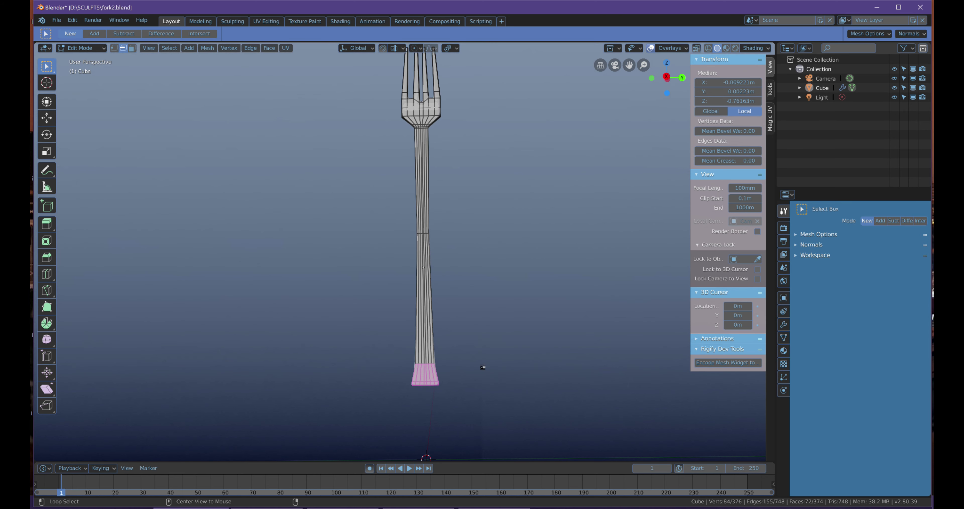
pyautogui.click(48, 117)
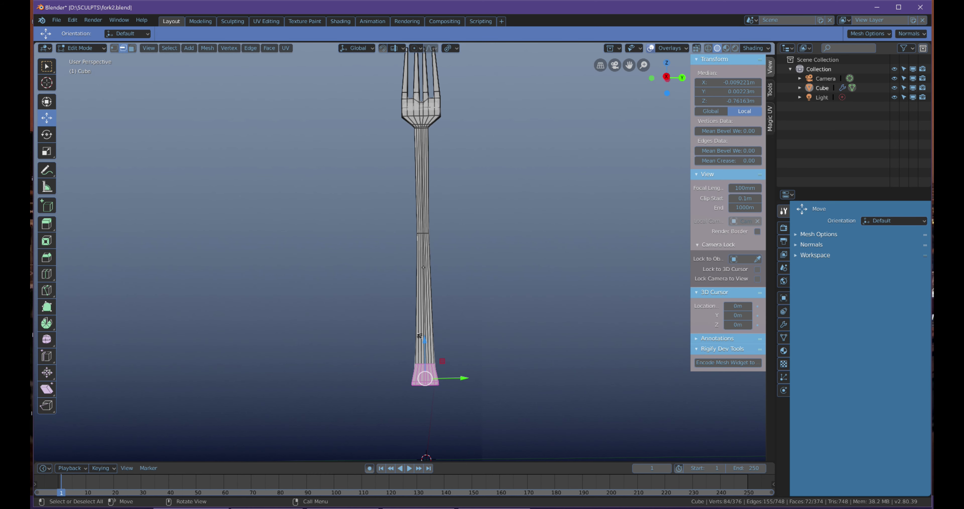
pyautogui.moveTo(426, 343); pyautogui.dragTo(434, 310)
pyautogui.keyDown('shift'); pyautogui.moveTo(472, 253); pyautogui.dragTo(445, 328, button='middle'); pyautogui.keyUp('shift')
pyautogui.click(134, 75)
# - Check the shortened fork in Object Mode and go back to Edit Mode
pyautogui.click(101, 49)
pyautogui.click(80, 59)
pyautogui.moveTo(465, 258); pyautogui.dragTo(412, 261, button='middle')
pyautogui.click(97, 49)
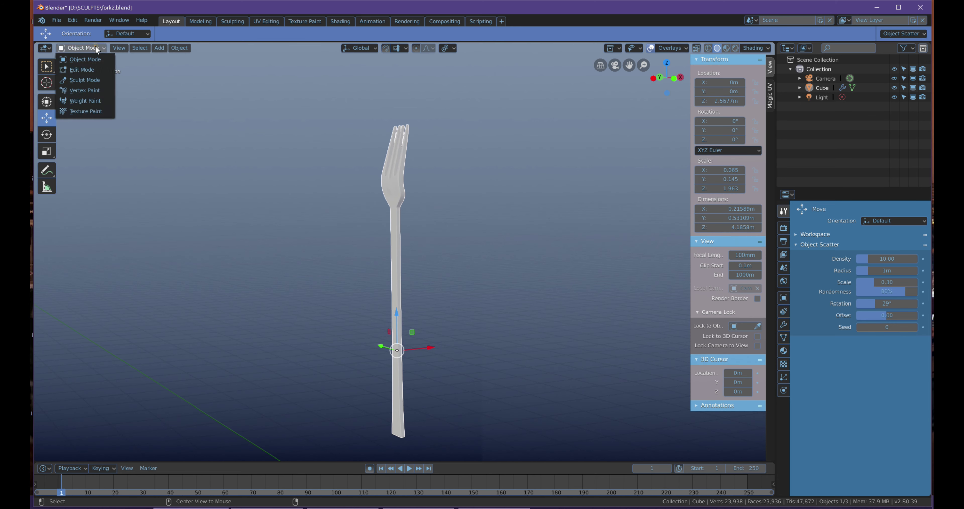
pyautogui.click(81, 70)
# - Select the row of edges across the widest part of the head above the neck and shift it along negative X
pyautogui.moveTo(520, 176); pyautogui.dragTo(531, 307, button='middle')
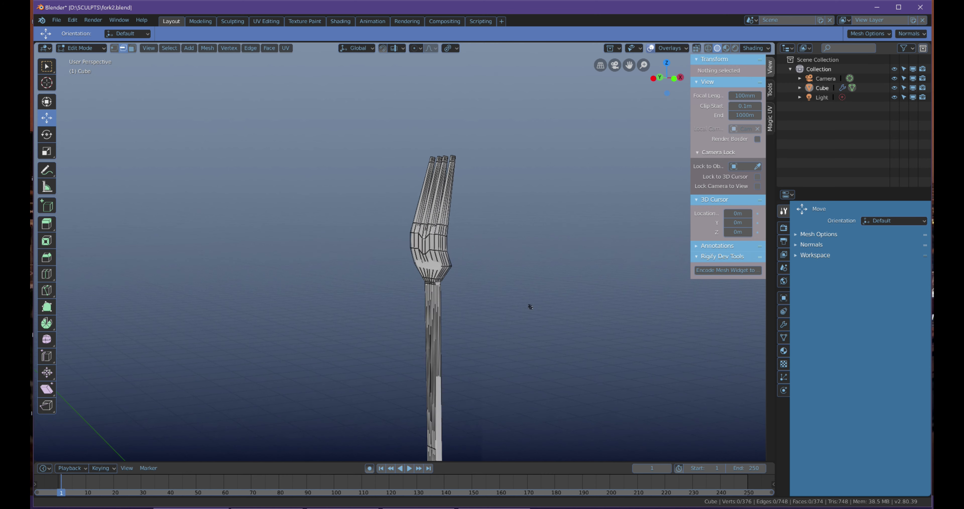
pyautogui.scroll(5, 547, 221)
pyautogui.click(435, 288)
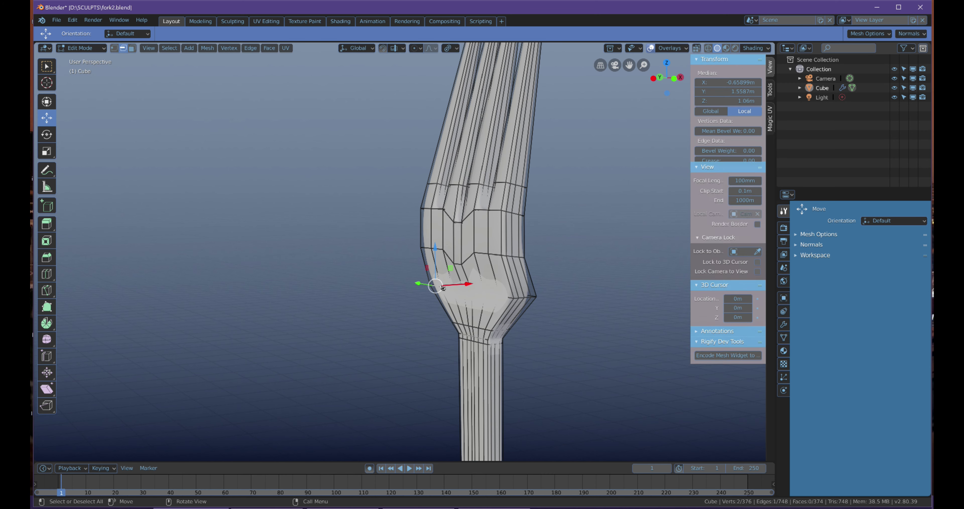
pyautogui.keyDown('ctrl'); pyautogui.click(532, 296); pyautogui.keyUp('ctrl')
pyautogui.scroll(-4, 531, 295)
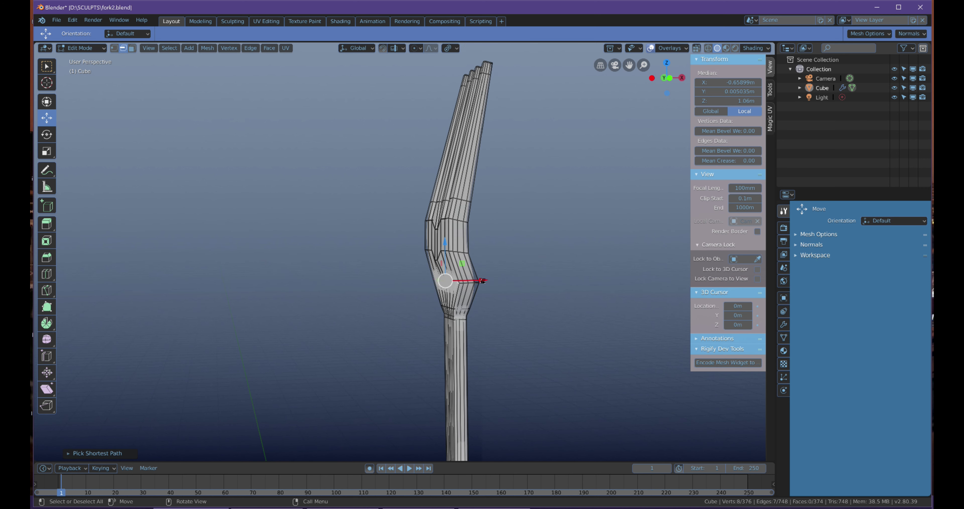
pyautogui.moveTo(483, 281); pyautogui.dragTo(480, 282)
pyautogui.moveTo(481, 281); pyautogui.dragTo(474, 282, button='middle')
pyautogui.moveTo(474, 281); pyautogui.dragTo(472, 282)
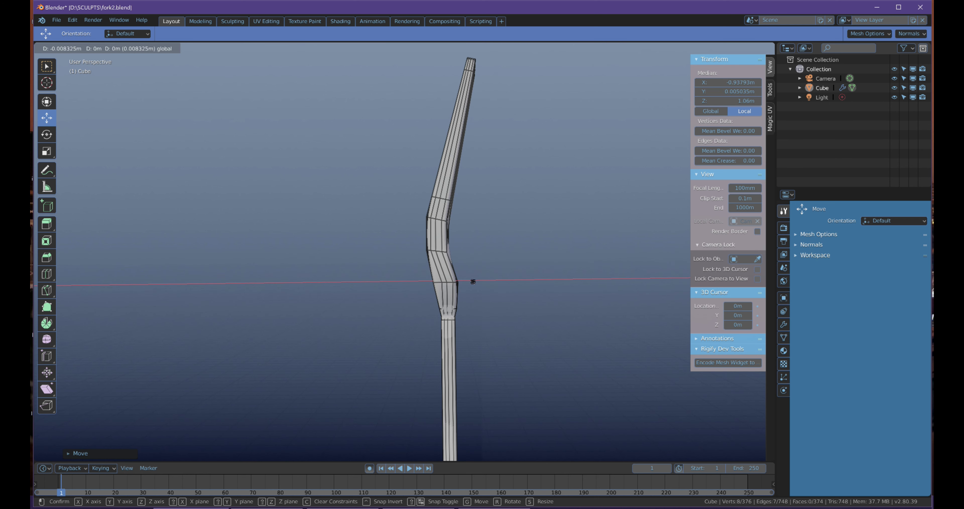
pyautogui.moveTo(473, 281); pyautogui.dragTo(473, 282)
# - Select the matching edge row on the head's opposite side, shift it along X and clear the selection
pyautogui.moveTo(491, 279)
pyautogui.mouseDown(button='middle')
pyautogui.moveTo(457, 287)
pyautogui.moveTo(491, 286)
pyautogui.mouseUp(button='middle')
pyautogui.click(466, 280)
pyautogui.click(460, 281)
pyautogui.keyDown('ctrl'); pyautogui.click(421, 288); pyautogui.keyUp('ctrl')
pyautogui.moveTo(490, 286); pyautogui.dragTo(496, 281)
pyautogui.moveTo(496, 281); pyautogui.dragTo(456, 304, button='middle')
pyautogui.hotkey('alt', 'a')
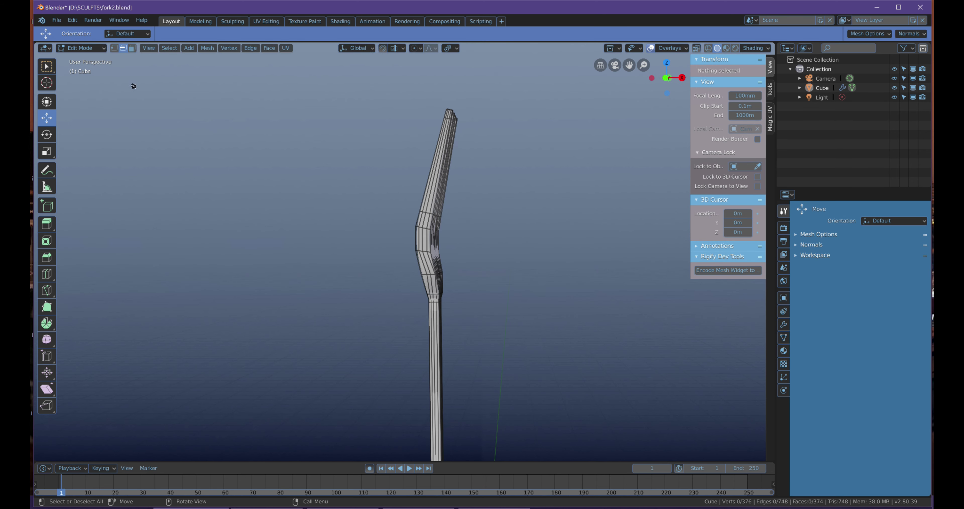
# - Return to Object Mode, deselect the fork and display the viewport in LookDev shading
pyautogui.click(80, 48)
pyautogui.click(82, 59)
pyautogui.moveTo(385, 198); pyautogui.dragTo(550, 236, button='middle')
pyautogui.hotkey('alt', 'a')
pyautogui.click(727, 48)
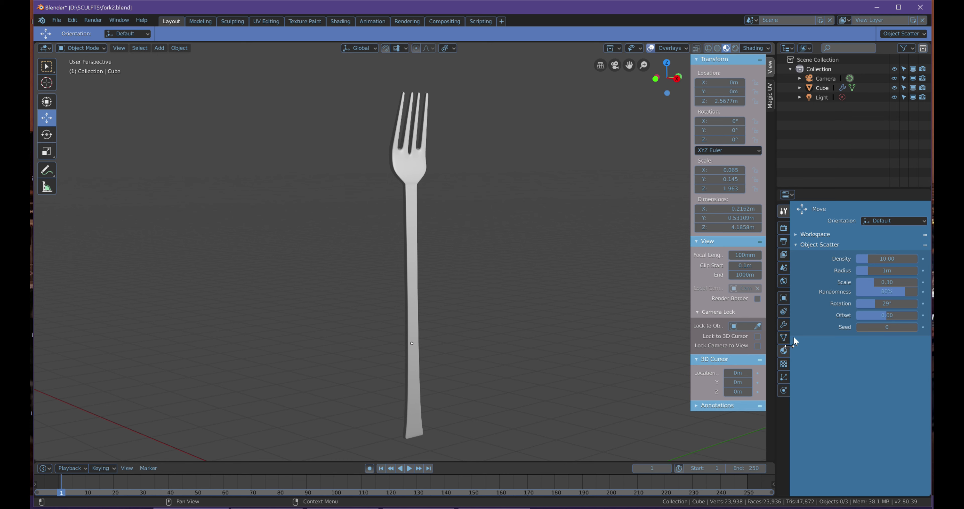
# - Set the fork material's Metallic value to 0.350 and its Roughness to 0.279
pyautogui.click(784, 350)
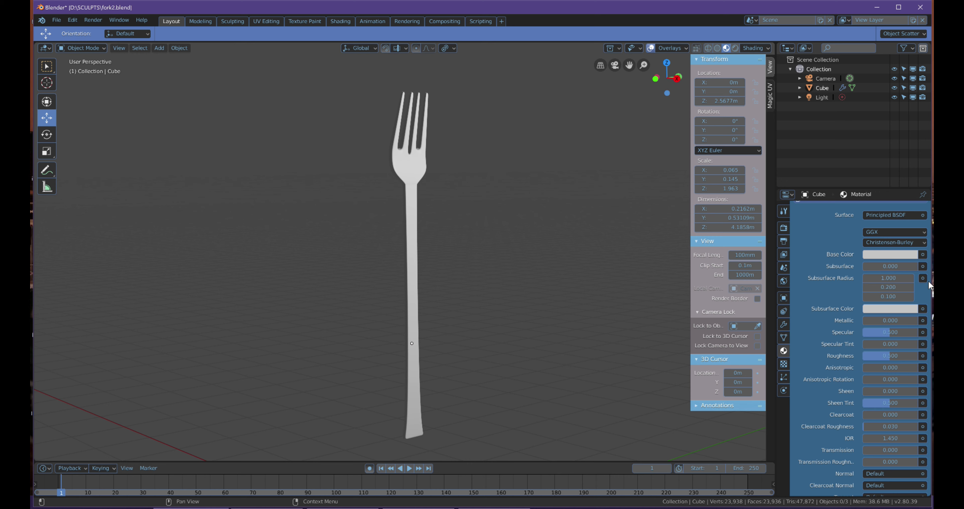
pyautogui.scroll(3, 928, 280)
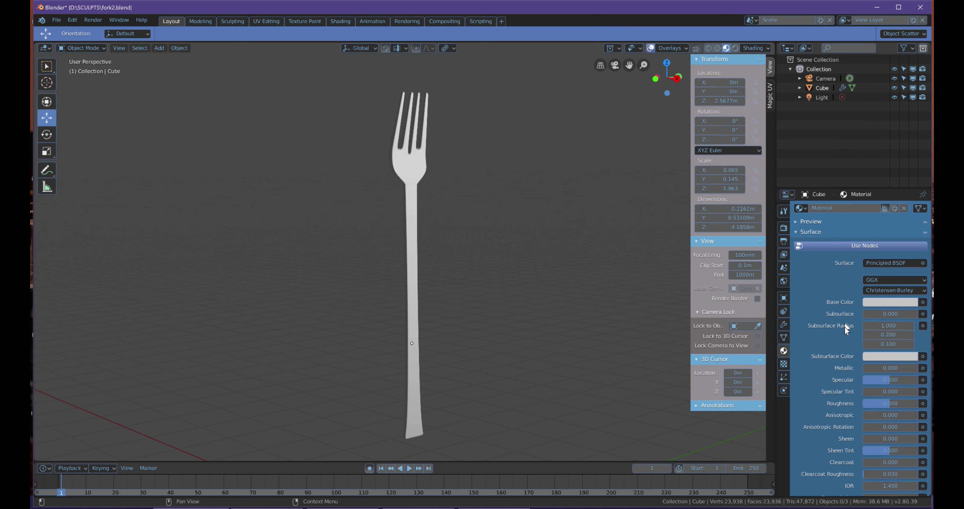
pyautogui.moveTo(865, 368)
pyautogui.mouseDown()
pyautogui.moveTo(914, 372)
pyautogui.moveTo(882, 368)
pyautogui.mouseUp()
pyautogui.moveTo(521, 237)
pyautogui.mouseDown(button='middle')
pyautogui.moveTo(541, 238)
pyautogui.moveTo(527, 245)
pyautogui.mouseUp(button='middle')
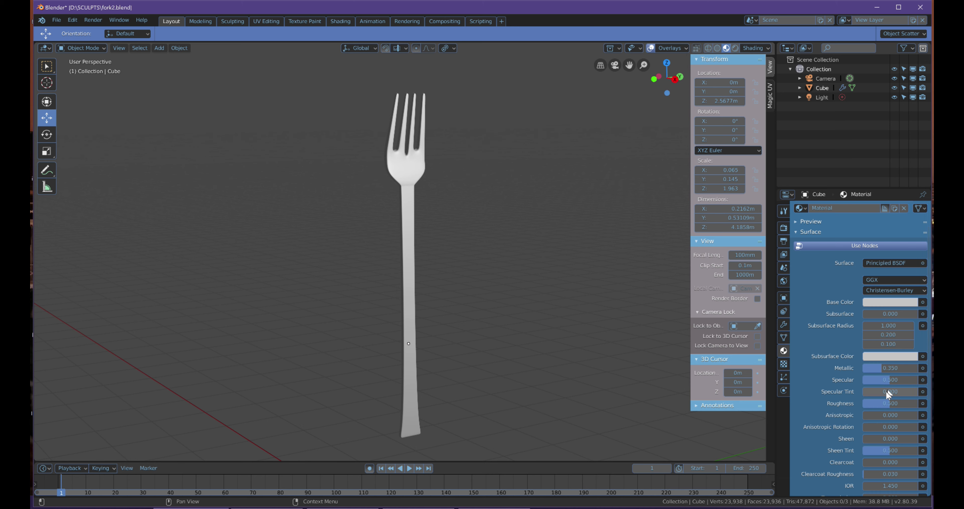
pyautogui.moveTo(880, 404); pyautogui.dragTo(876, 404)
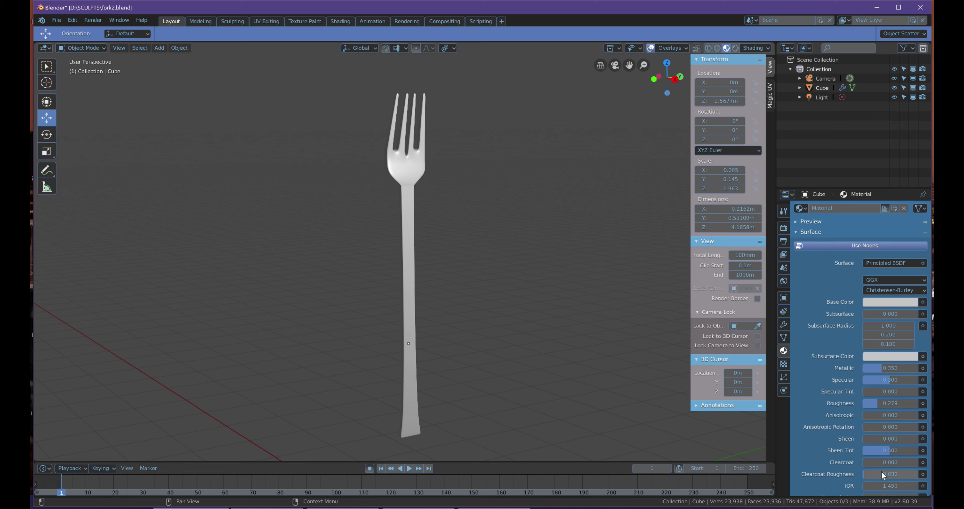
# - Darken the material's base color to a grey of RGB 0.199 and raise its Metallic value further
pyautogui.click(887, 303)
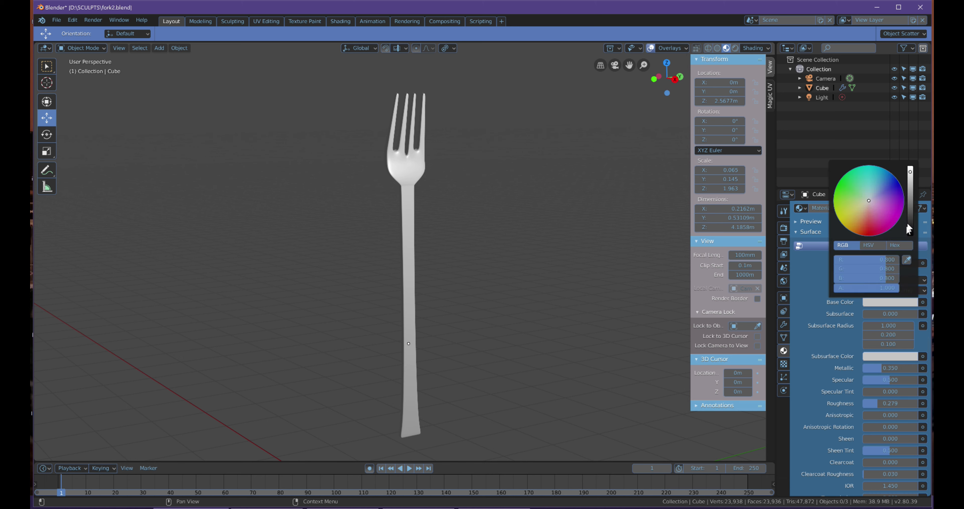
pyautogui.click(910, 203)
pyautogui.moveTo(911, 203); pyautogui.dragTo(910, 212)
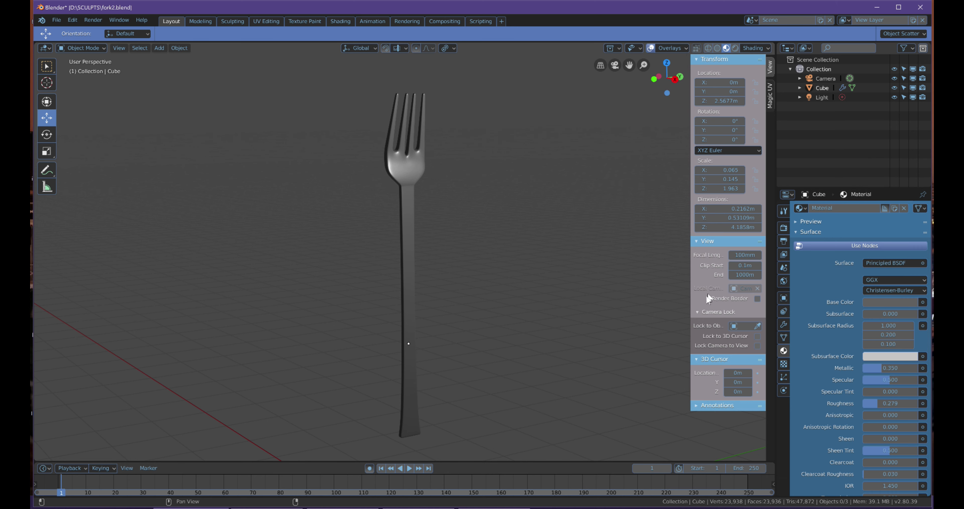
pyautogui.click(877, 302)
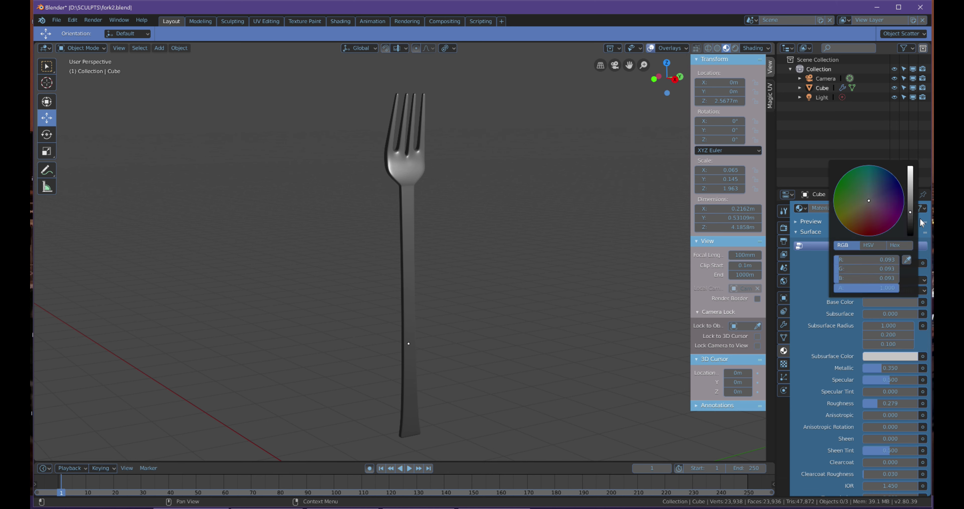
pyautogui.moveTo(911, 204); pyautogui.dragTo(911, 200)
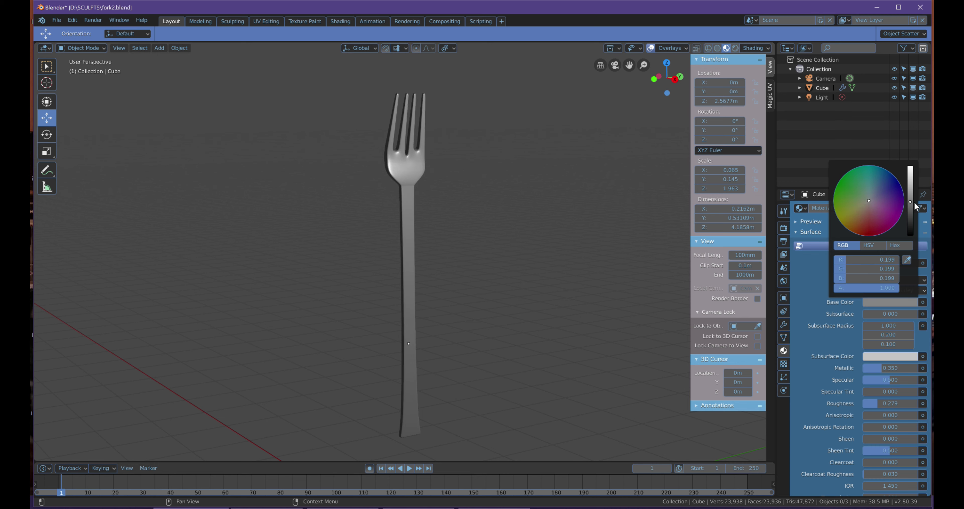
pyautogui.moveTo(571, 289)
pyautogui.mouseDown(button='middle')
pyautogui.moveTo(599, 290)
pyautogui.moveTo(566, 292)
pyautogui.mouseUp(button='middle')
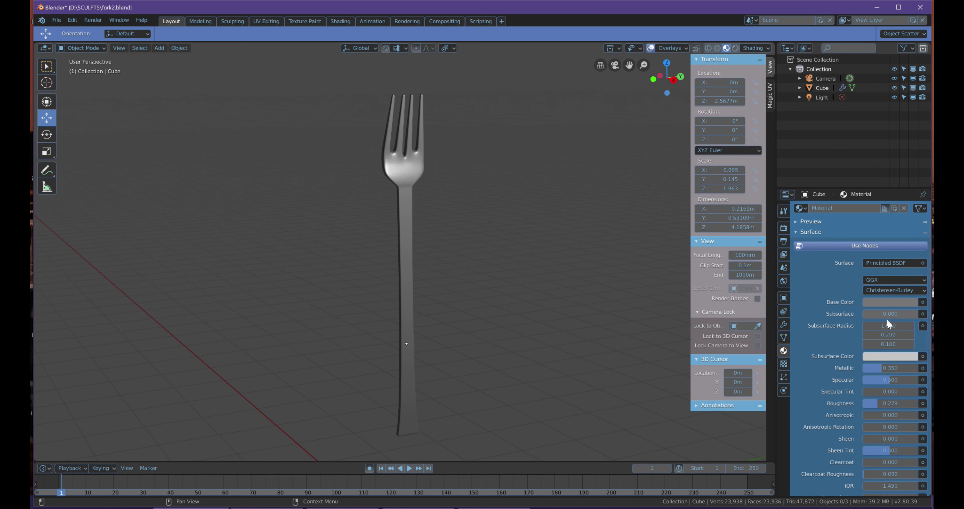
pyautogui.moveTo(886, 368); pyautogui.dragTo(909, 370)
pyautogui.moveTo(482, 213); pyautogui.dragTo(499, 209, button='middle')
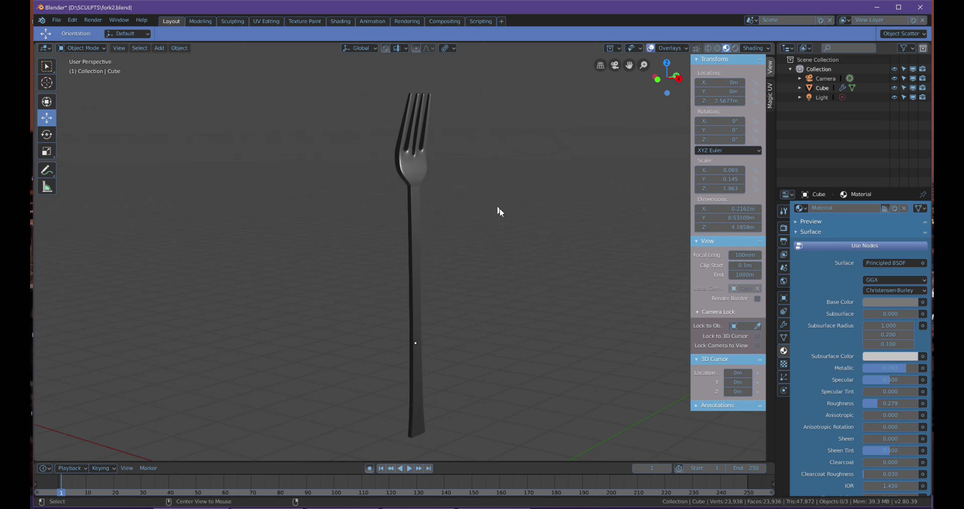
# - Enable Bloom in the render settings with a Threshold of 5.616 and tint its color slightly yellow
pyautogui.click(784, 227)
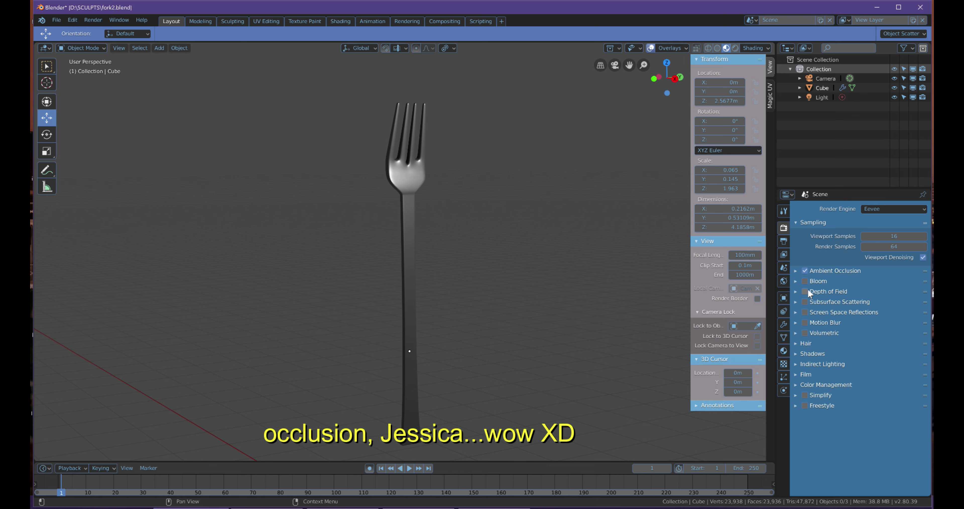
pyautogui.click(805, 281)
pyautogui.click(796, 280)
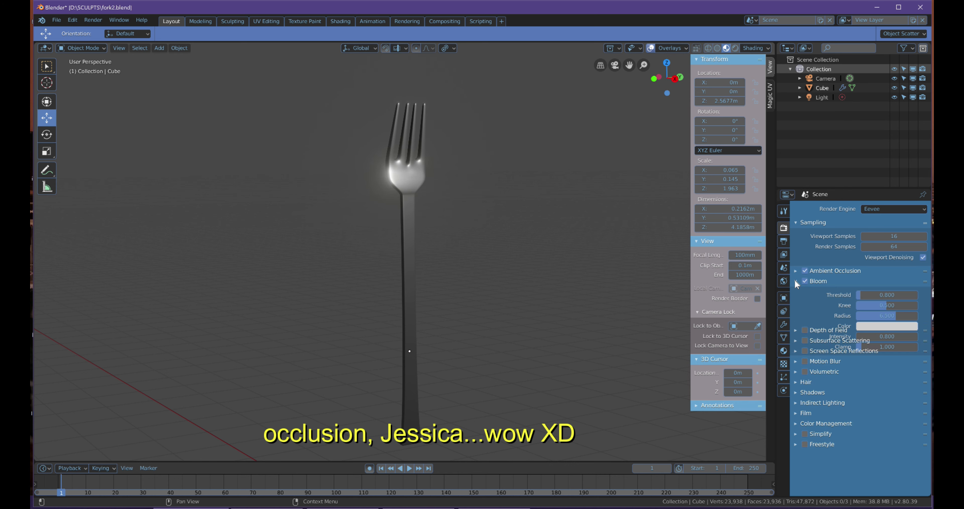
pyautogui.moveTo(867, 297); pyautogui.dragTo(911, 299)
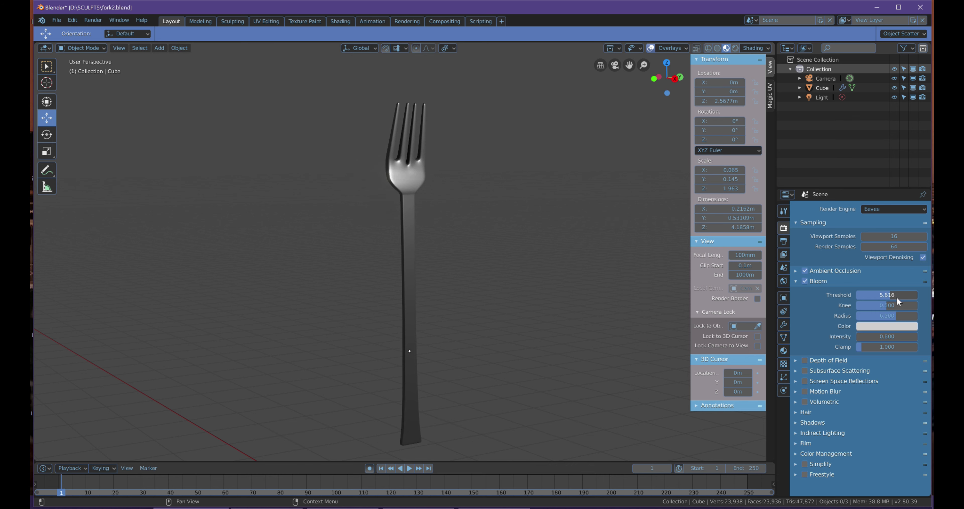
pyautogui.click(870, 326)
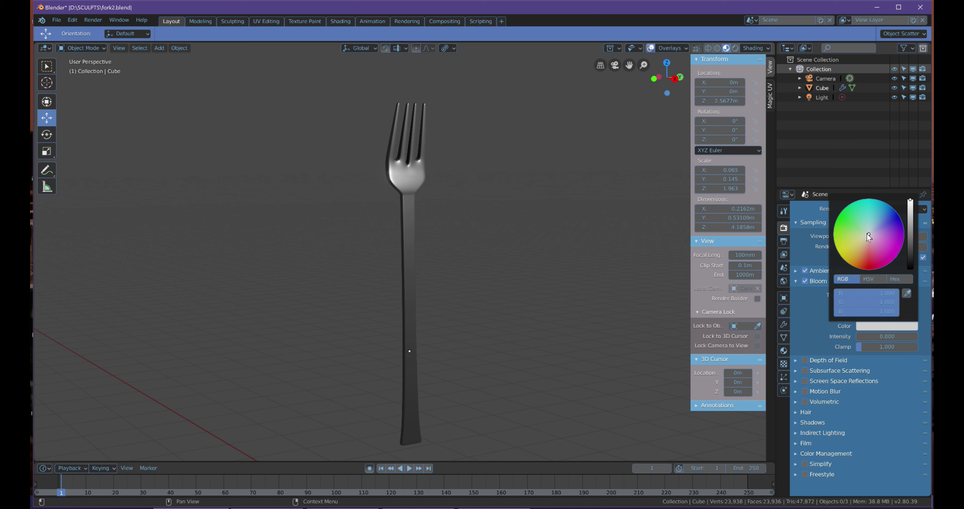
pyautogui.moveTo(867, 233); pyautogui.dragTo(861, 238)
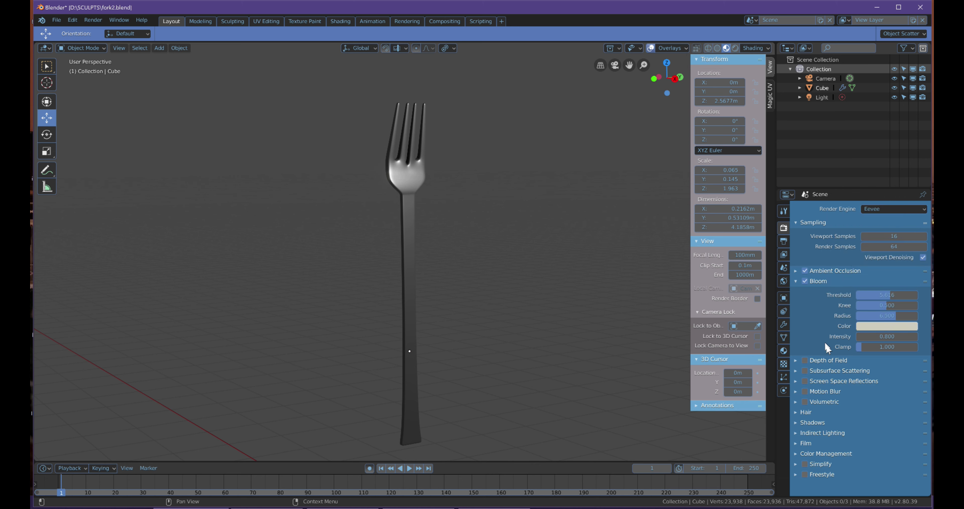
# - Darken the world background color to a near-black grey of RGB 0.007
pyautogui.click(784, 280)
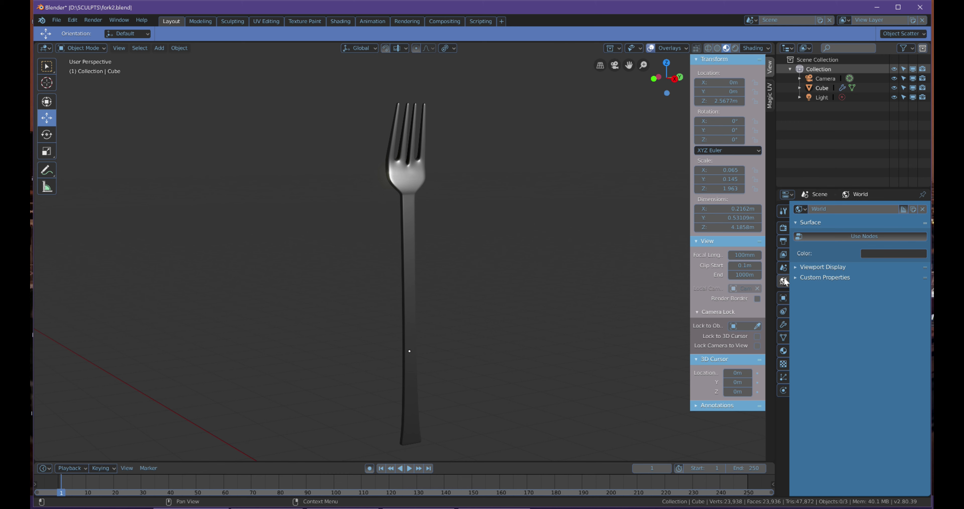
pyautogui.click(874, 254)
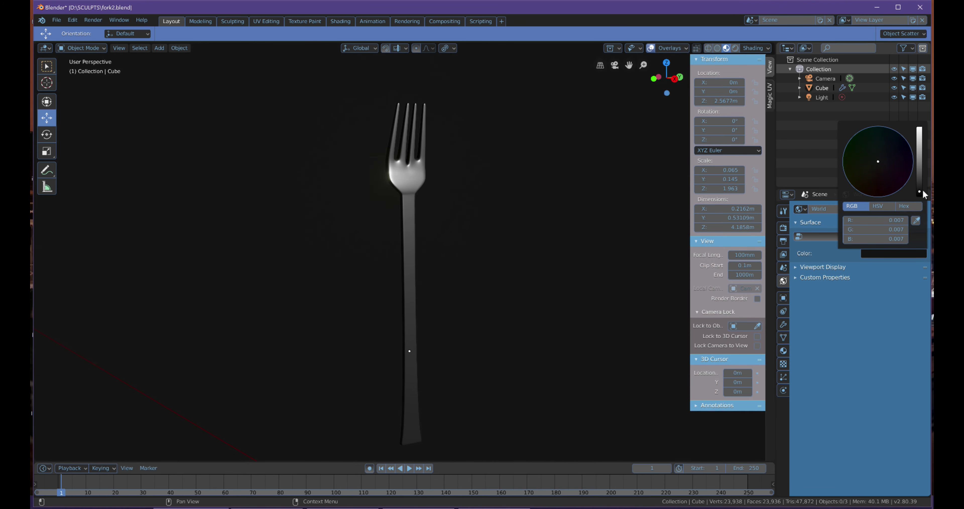
# - Add a point light and move it to about X 3.58 m, Y -1.17 m, Z 3.17 m beside the fork
pyautogui.moveTo(434, 204); pyautogui.dragTo(462, 206, button='middle')
pyautogui.moveTo(494, 225); pyautogui.dragTo(469, 209, button='middle')
pyautogui.hotkey('shift', 'a')
pyautogui.moveTo(486, 239)
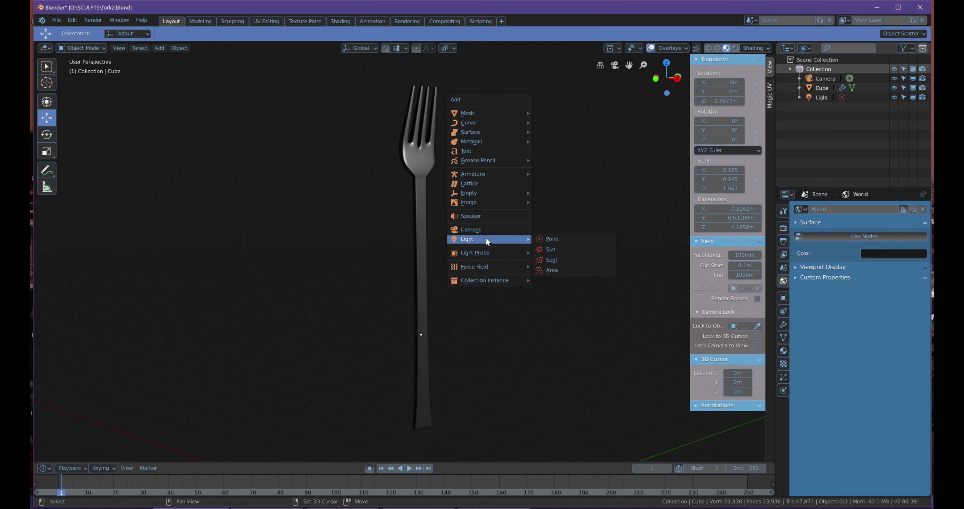
pyautogui.click(559, 238)
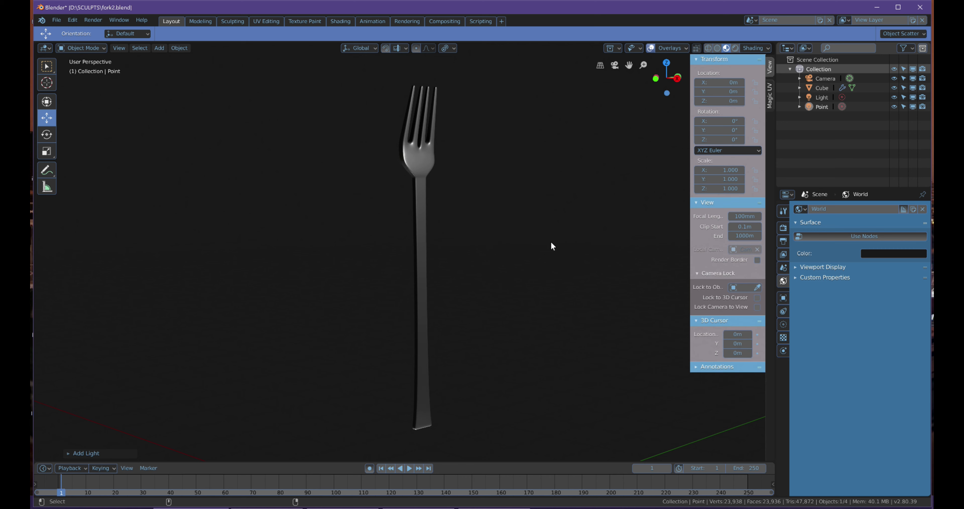
pyautogui.scroll(-4, 422, 362)
pyautogui.moveTo(440, 399); pyautogui.dragTo(528, 245)
pyautogui.moveTo(528, 245); pyautogui.dragTo(510, 314, button='middle')
pyautogui.moveTo(474, 326); pyautogui.dragTo(427, 340)
# - Add a second point light and move it to about X 2.92 m, Z 4.24 m on the fork's other side
pyautogui.moveTo(426, 341); pyautogui.dragTo(489, 324, button='middle')
pyautogui.hotkey('shift', 'a')
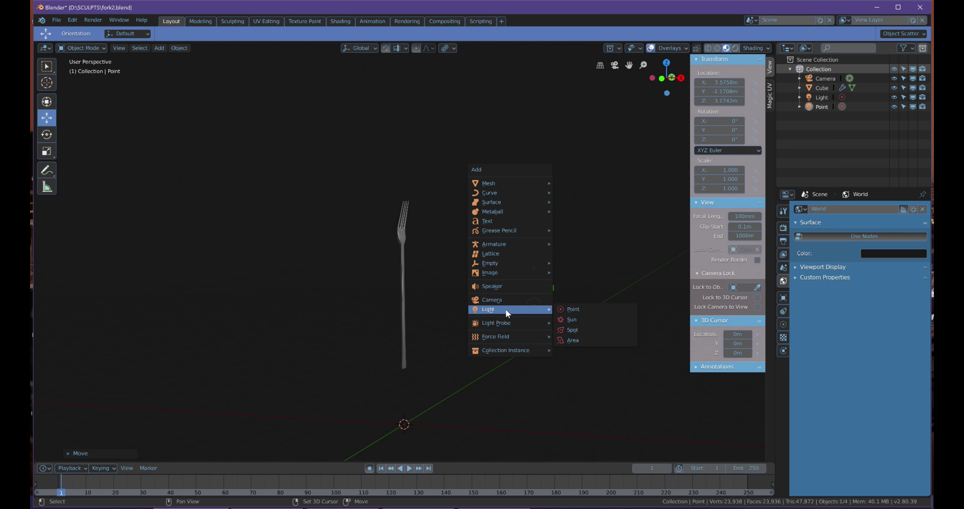
pyautogui.click(575, 308)
pyautogui.moveTo(441, 428); pyautogui.dragTo(337, 426)
pyautogui.moveTo(297, 387); pyautogui.dragTo(312, 292)
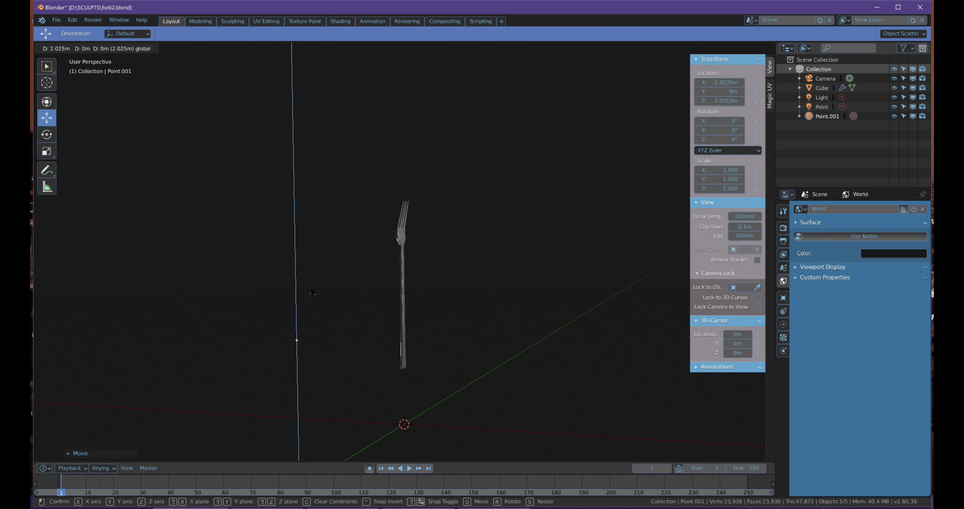
pyautogui.moveTo(320, 218); pyautogui.dragTo(320, 218)
# - Tint the second point light's color pale pink, RGB 1.000, 0.636, 0.614
pyautogui.moveTo(406, 234); pyautogui.dragTo(349, 240, button='middle')
pyautogui.scroll(1, 450, 256)
pyautogui.moveTo(478, 252); pyautogui.dragTo(484, 263, button='middle')
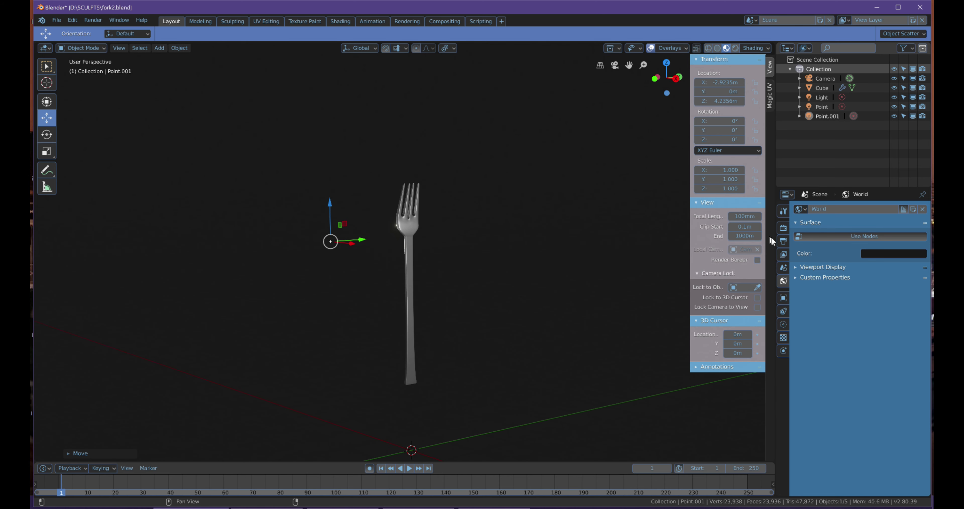
pyautogui.click(784, 324)
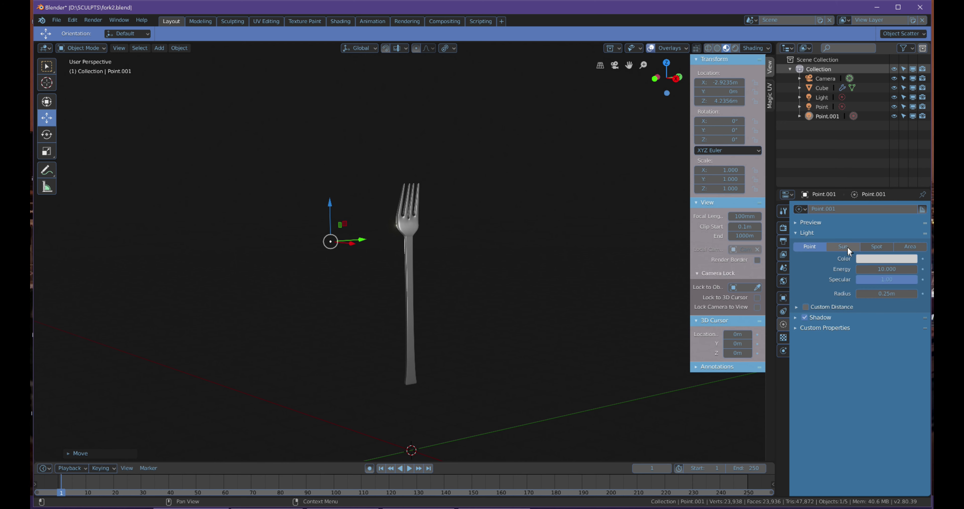
pyautogui.click(870, 259)
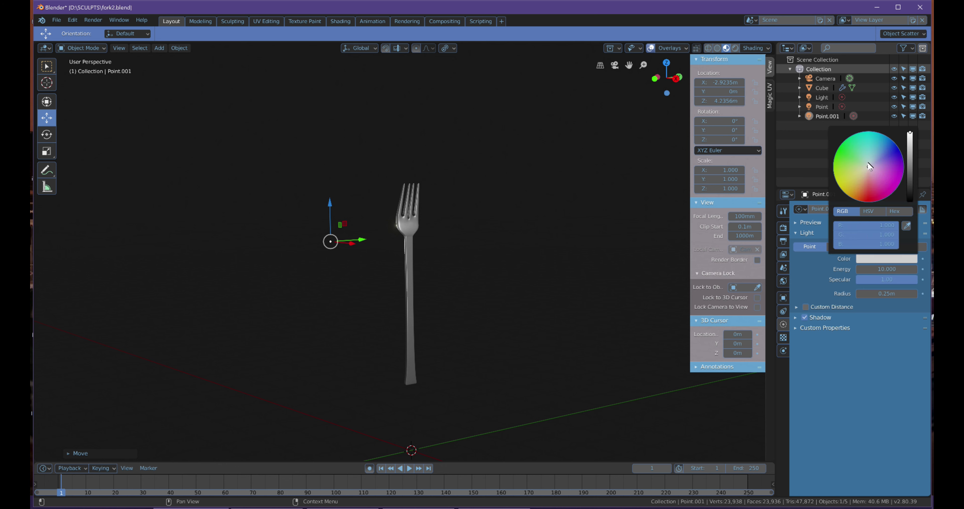
pyautogui.moveTo(870, 166)
pyautogui.mouseDown()
pyautogui.moveTo(874, 174)
pyautogui.moveTo(884, 158)
pyautogui.moveTo(869, 175)
pyautogui.mouseUp()
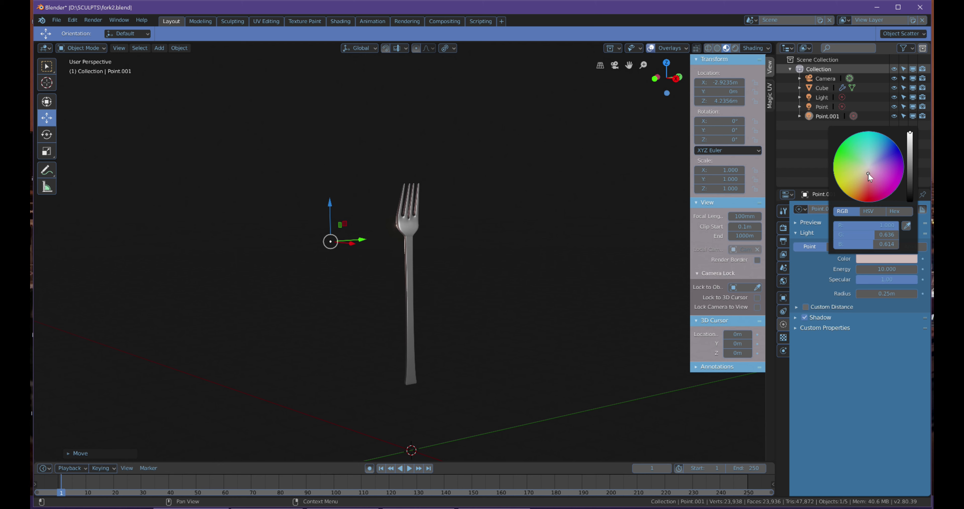
# - Select the first added point light and tint its color a faint warm yellow
pyautogui.click(825, 106)
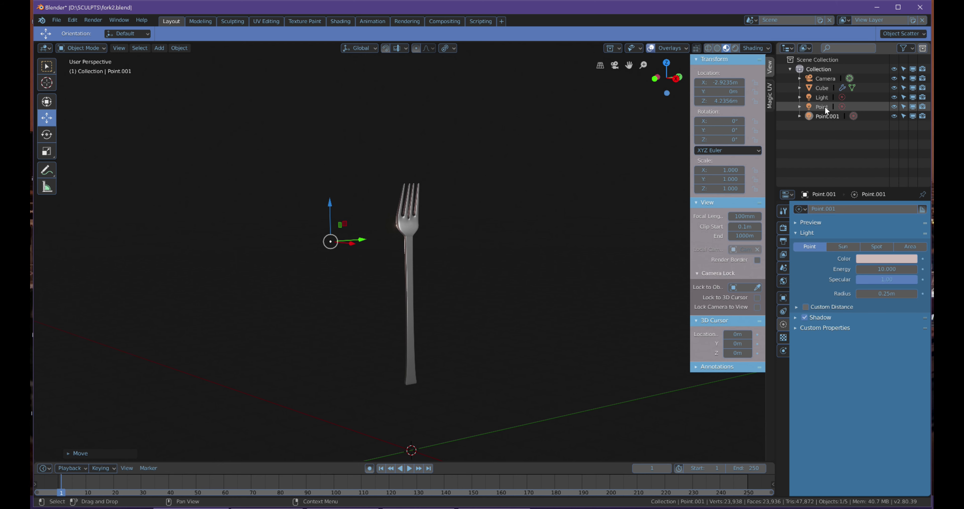
pyautogui.click(867, 257)
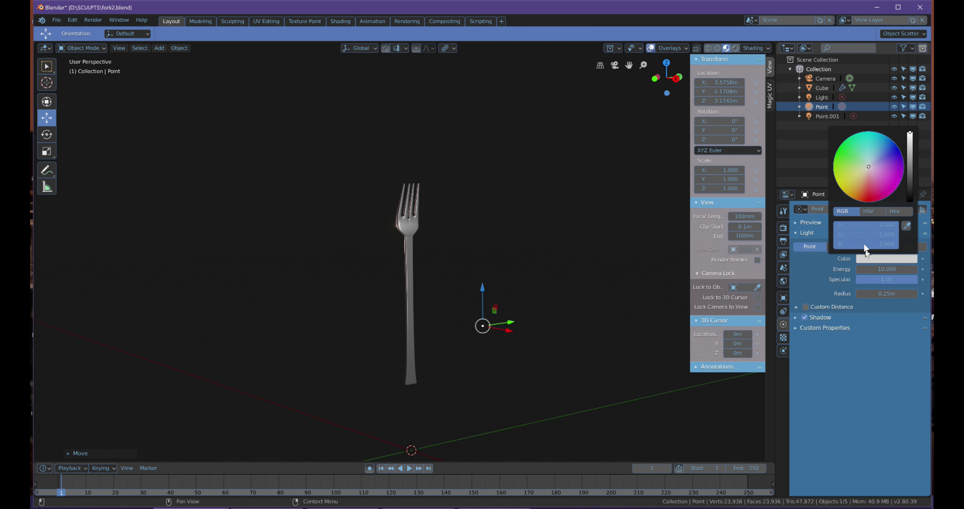
pyautogui.moveTo(869, 167); pyautogui.dragTo(865, 169)
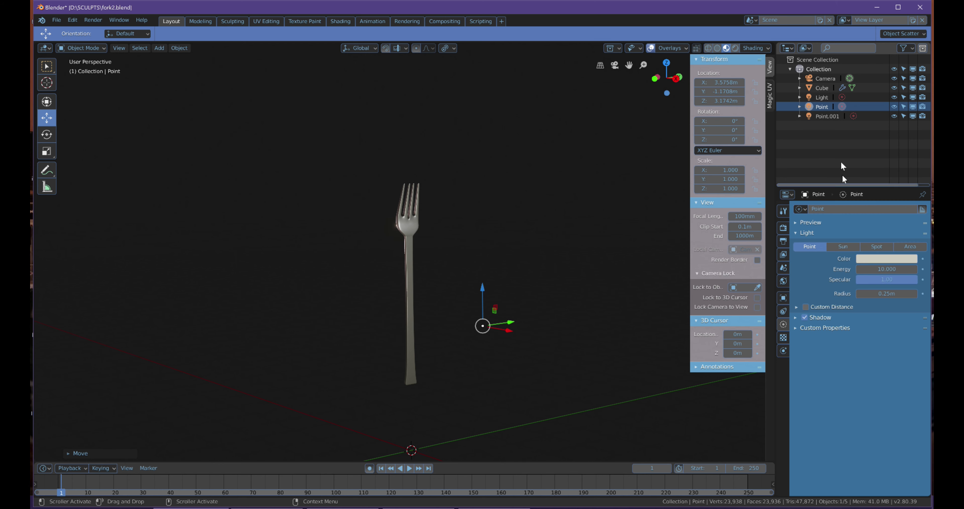
# - Select the scene's original light, lower it to about Z 0.43 m and shift it to about X 3.12 m
pyautogui.click(827, 97)
pyautogui.moveTo(591, 128); pyautogui.dragTo(600, 421)
pyautogui.keyDown('shift'); pyautogui.moveTo(600, 421); pyautogui.dragTo(609, 397, button='middle'); pyautogui.keyUp('shift')
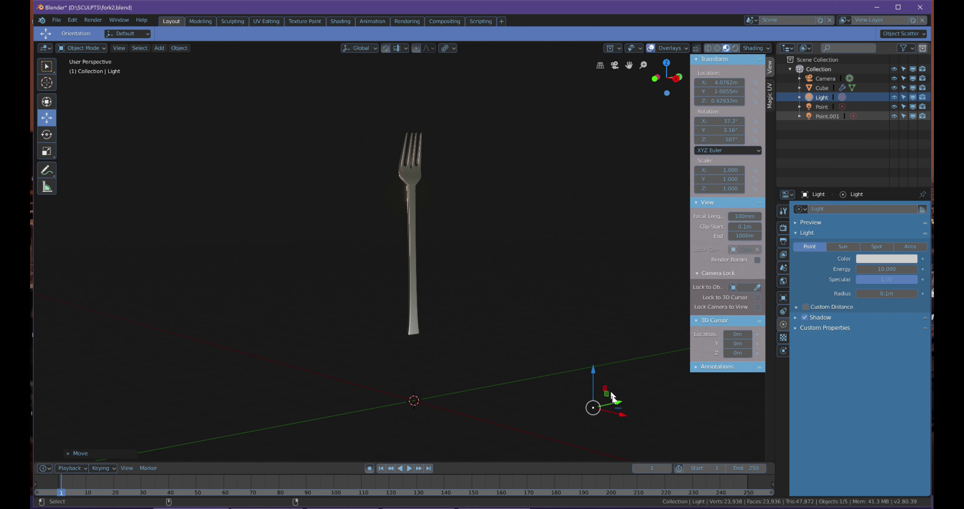
pyautogui.moveTo(623, 416); pyautogui.dragTo(589, 416)
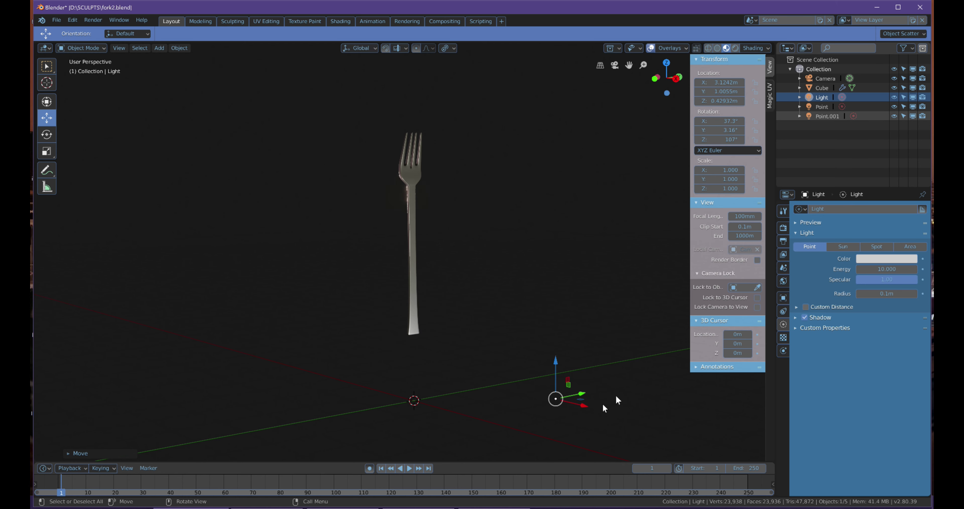
# - Tint the original light's color pale lavender blue
pyautogui.click(882, 258)
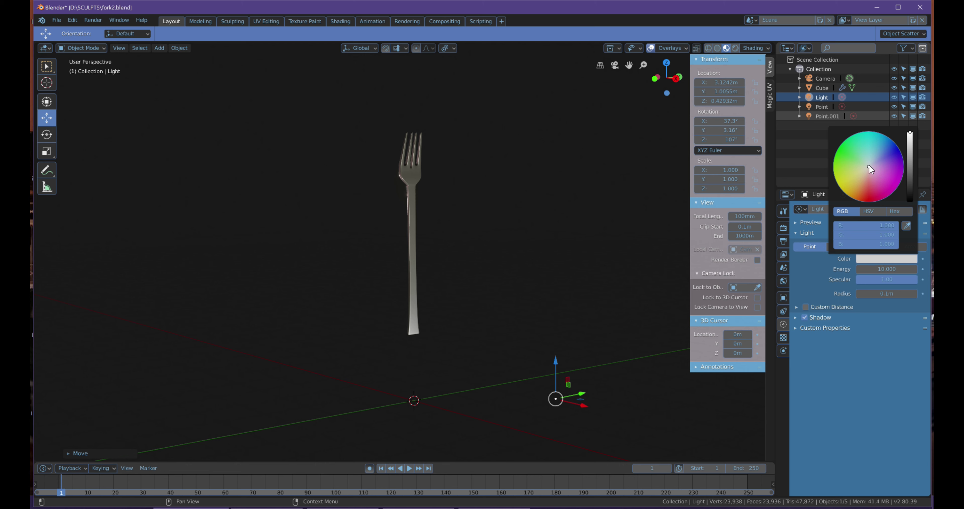
pyautogui.click(882, 158)
pyautogui.moveTo(881, 158); pyautogui.dragTo(875, 159)
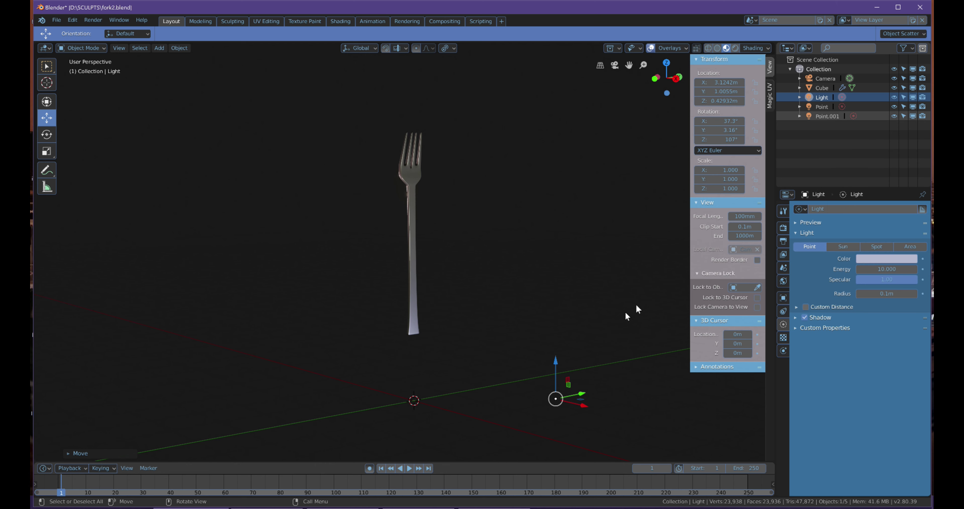
# - Raise the original light, reposition it horizontally near the fork, and hide the viewport sidebar
pyautogui.moveTo(555, 361); pyautogui.dragTo(596, 272)
pyautogui.moveTo(586, 312); pyautogui.dragTo(555, 321, button='middle')
pyautogui.moveTo(504, 324); pyautogui.dragTo(638, 321)
pyautogui.click(638, 321)
pyautogui.moveTo(639, 321); pyautogui.dragTo(489, 240, button='middle')
pyautogui.press('n')
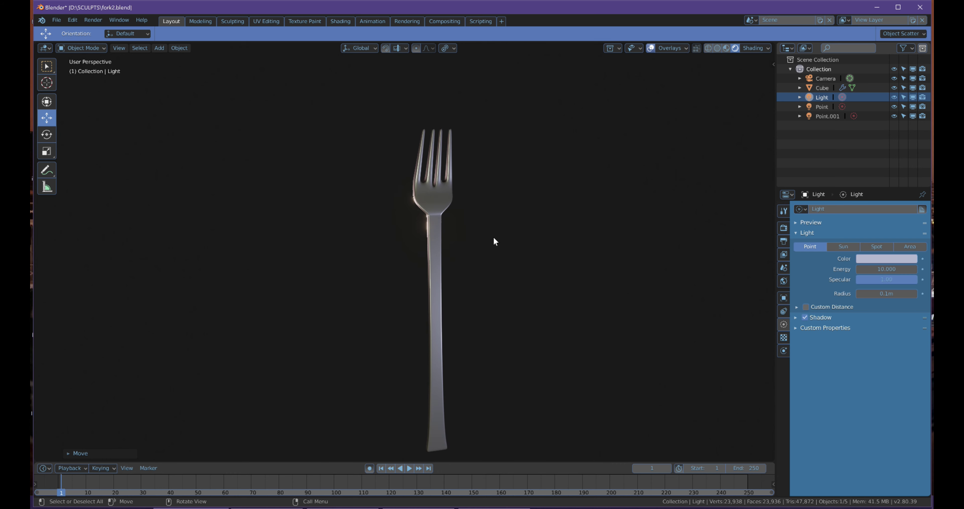